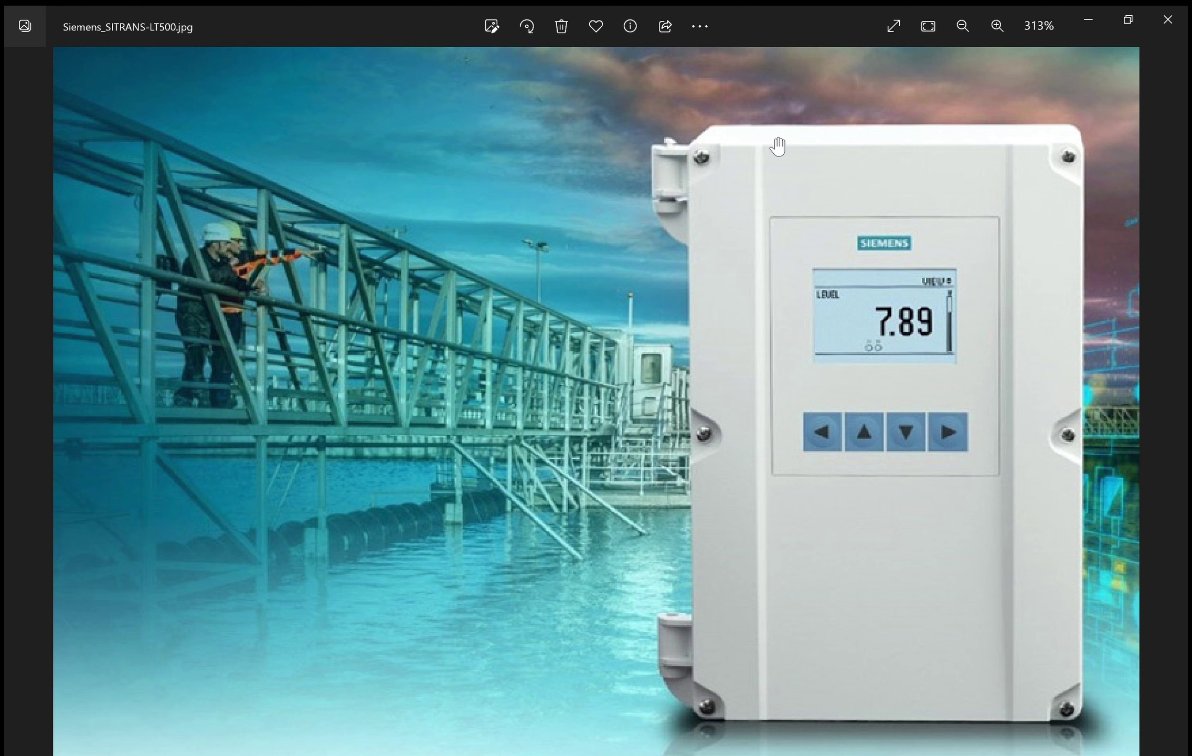
Step: Minimize Photos, then open Siemens Open Channel Flow Utility from Edge's Reference > Flow menu
click(1089, 22)
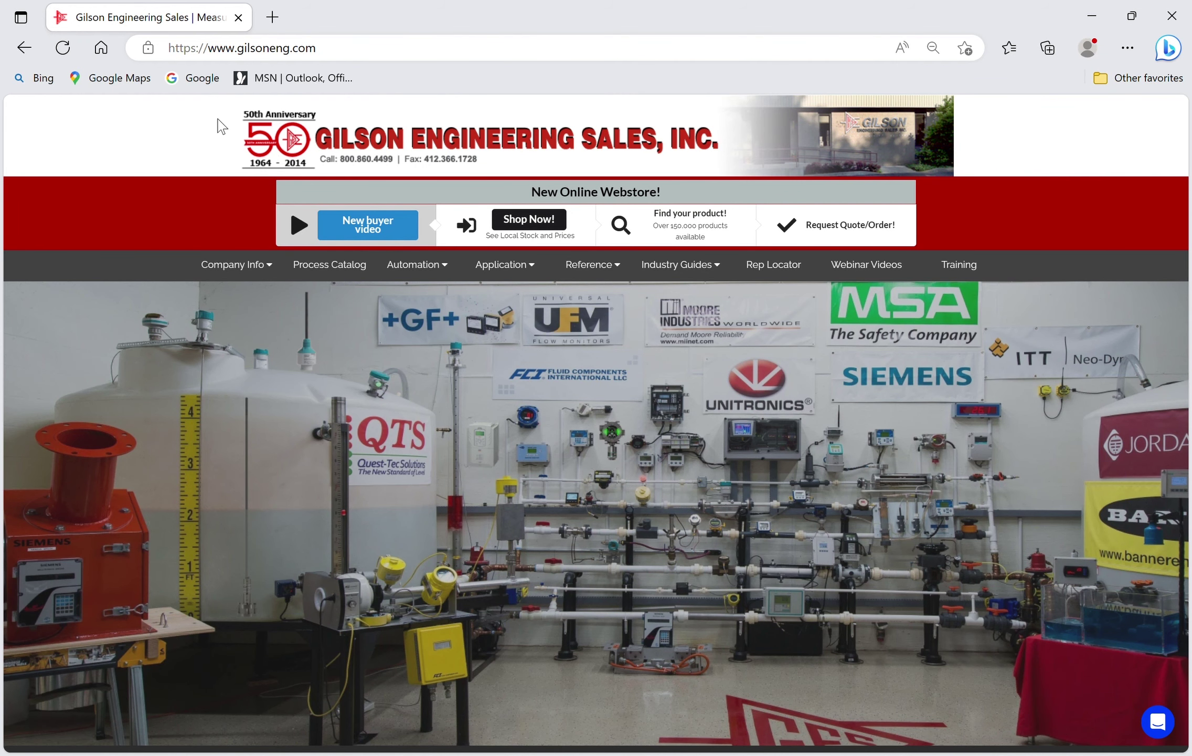
mouse_move(582, 267)
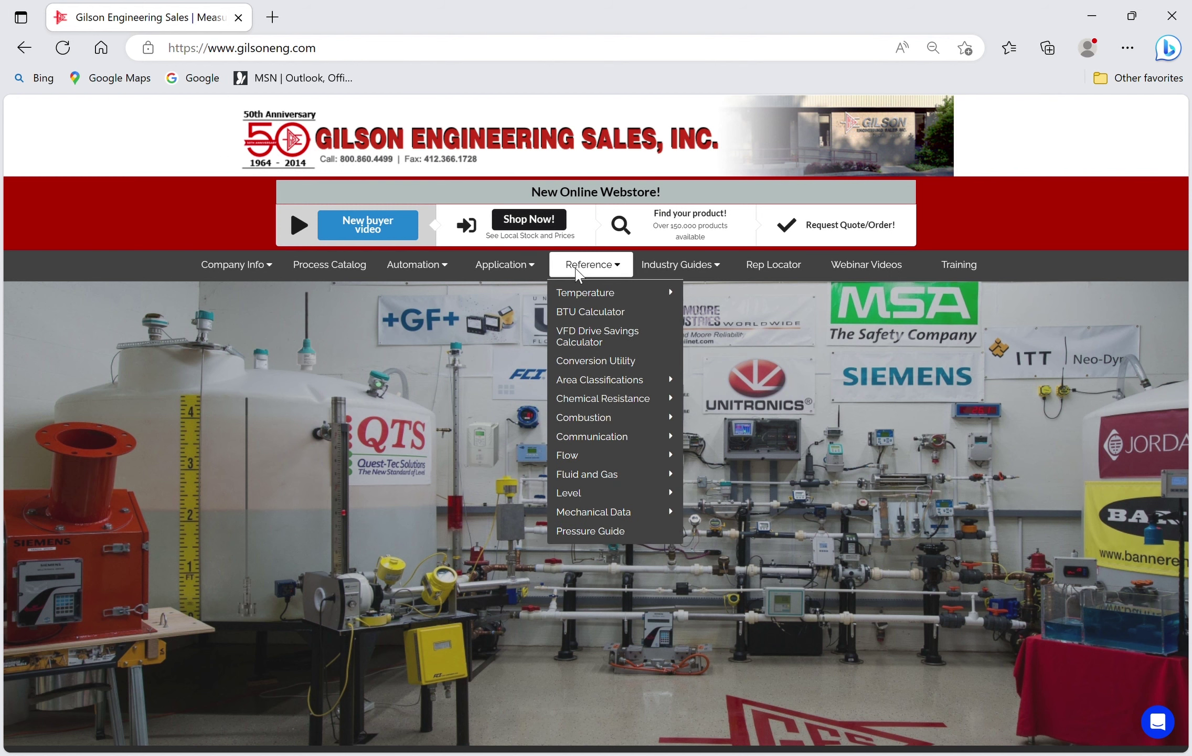
mouse_move(589, 457)
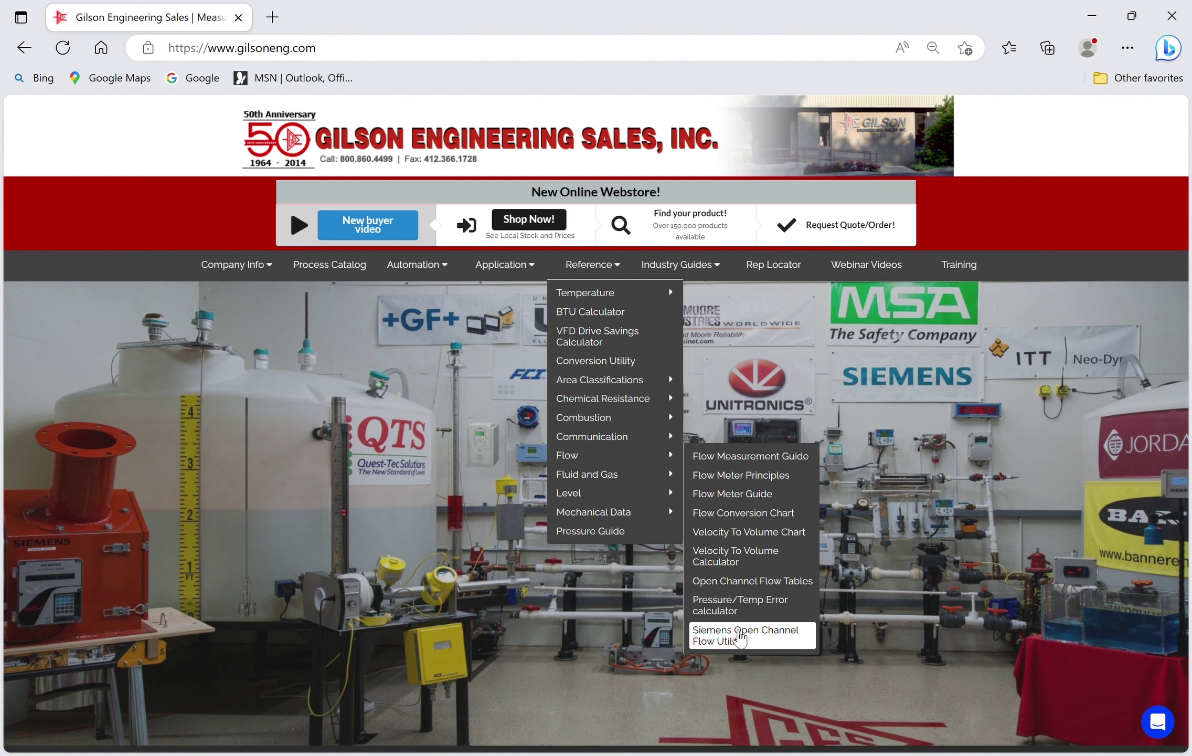
click(739, 637)
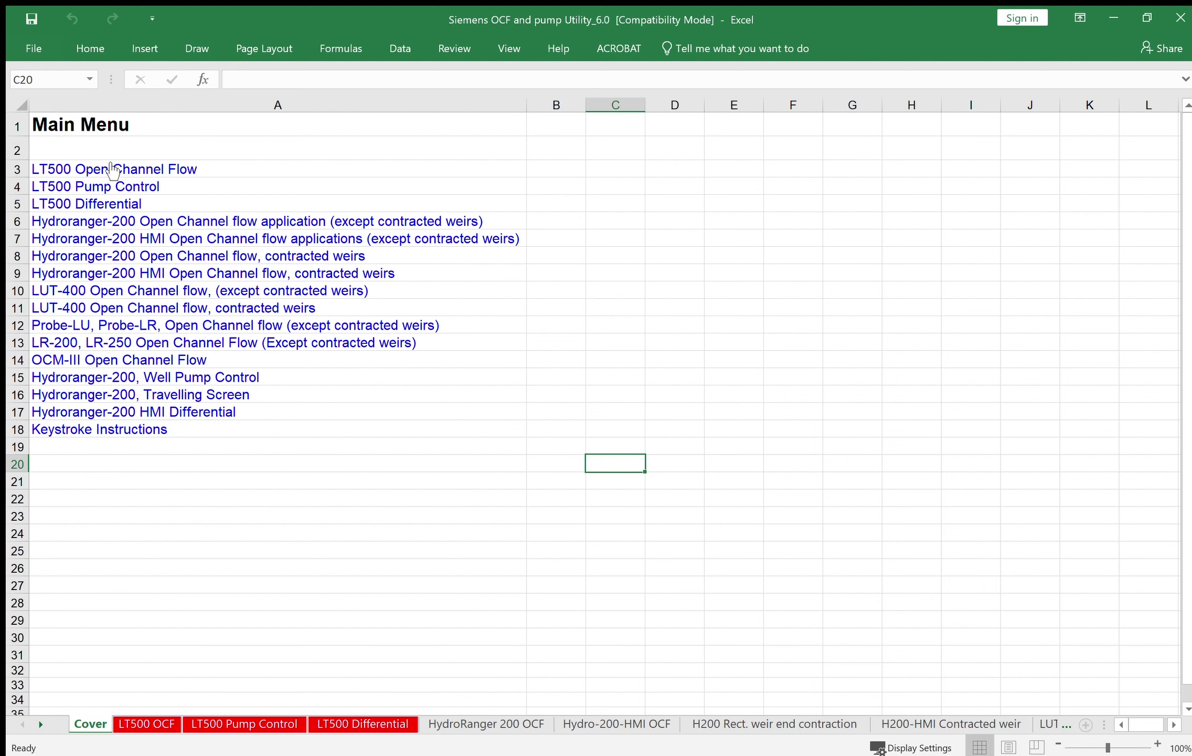
Step: Follow the LT500 Open Channel Flow link on the Cover sheet's Main Menu
click(112, 169)
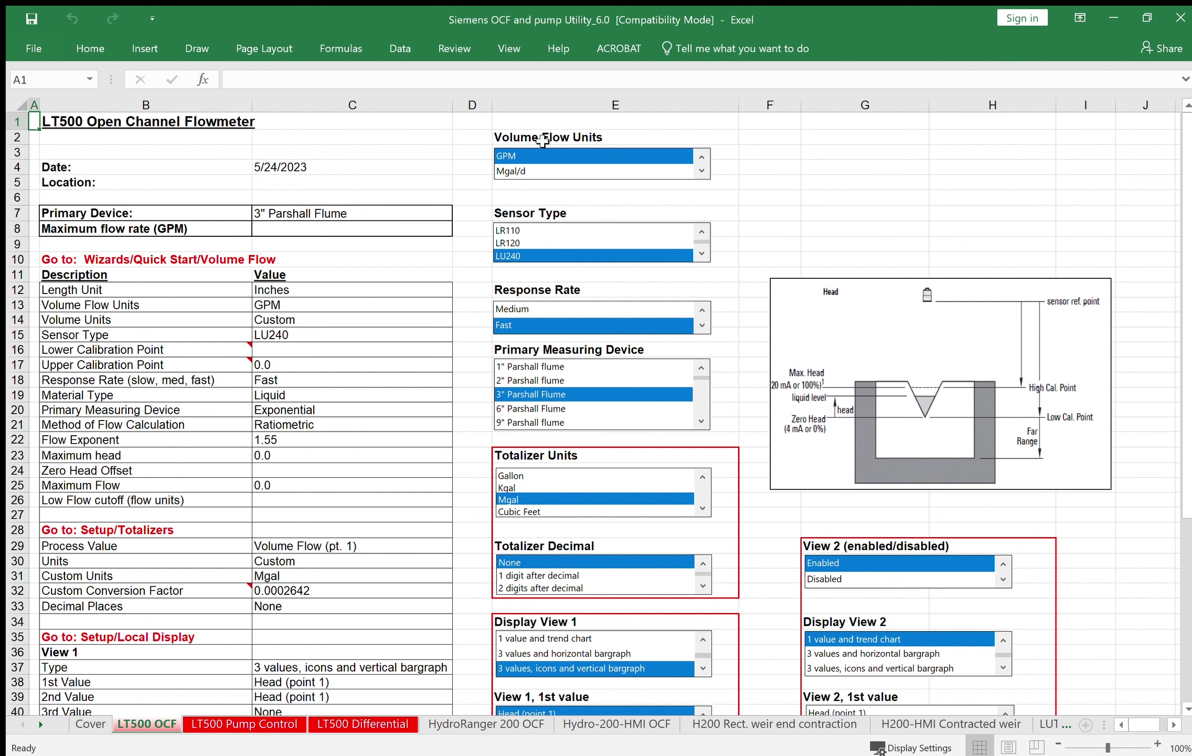
Step: Keep GPM flow units, choose LR120 as sensor type and Medium response rate
click(518, 172)
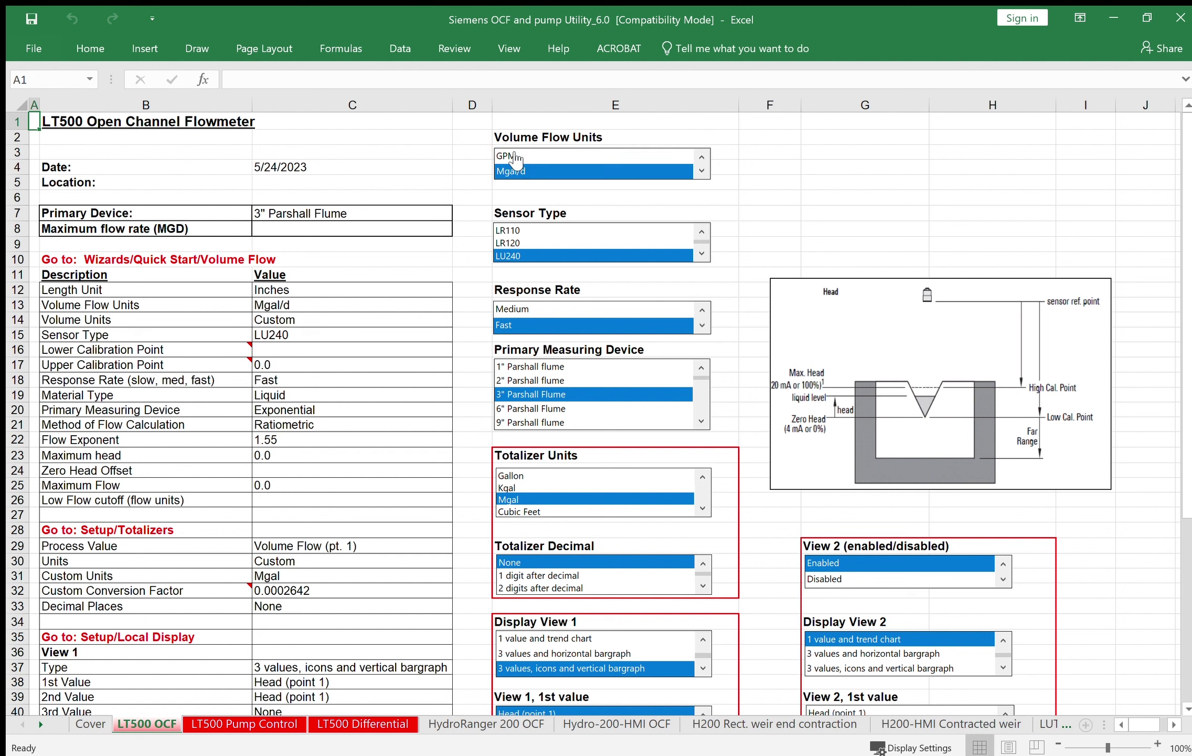
click(516, 157)
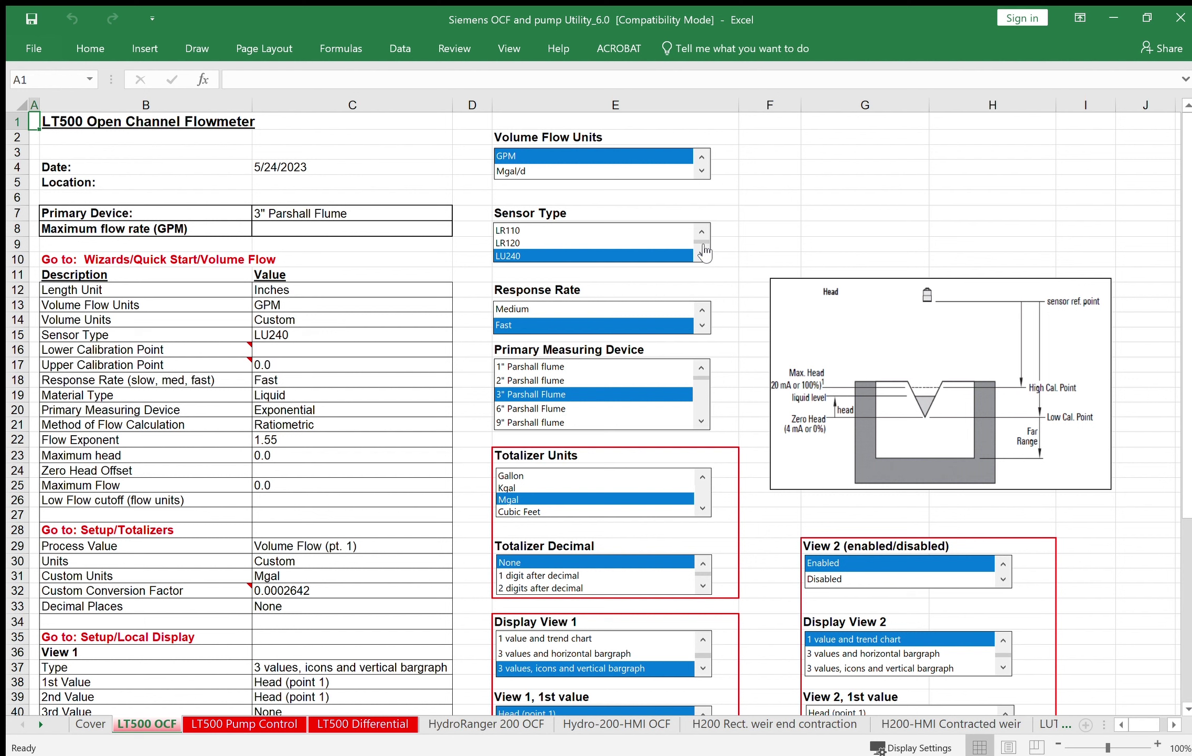
click(703, 252)
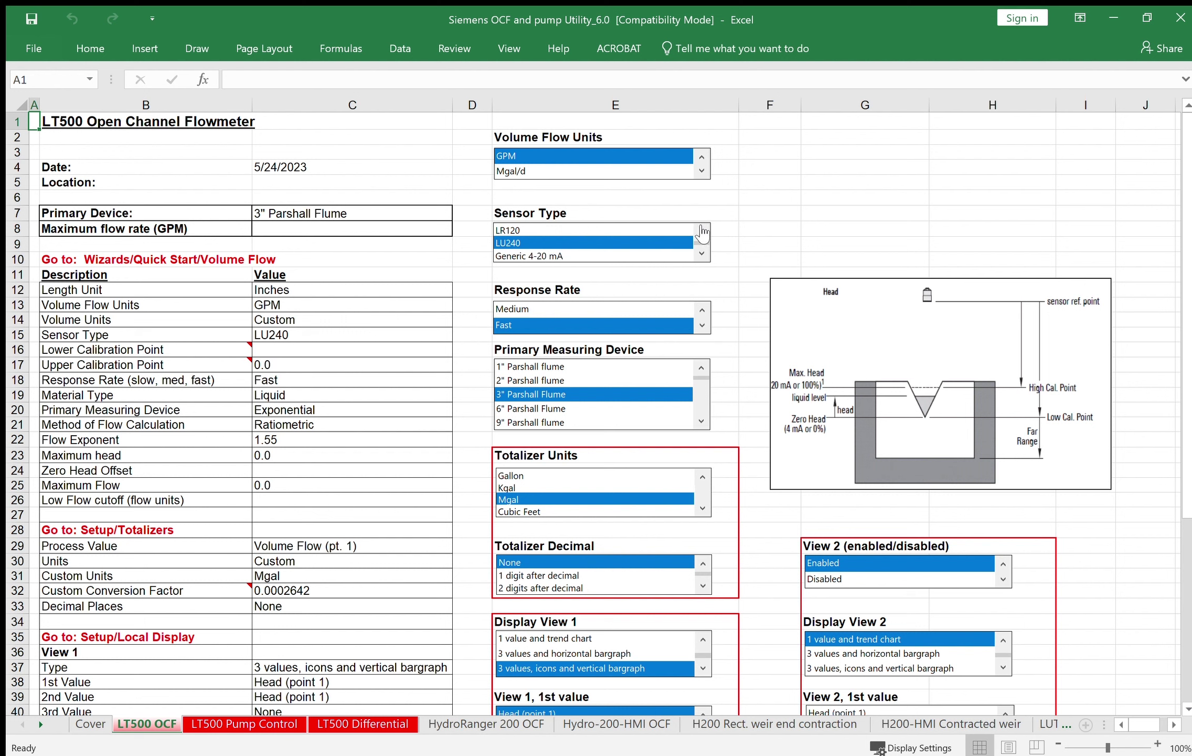
click(702, 231)
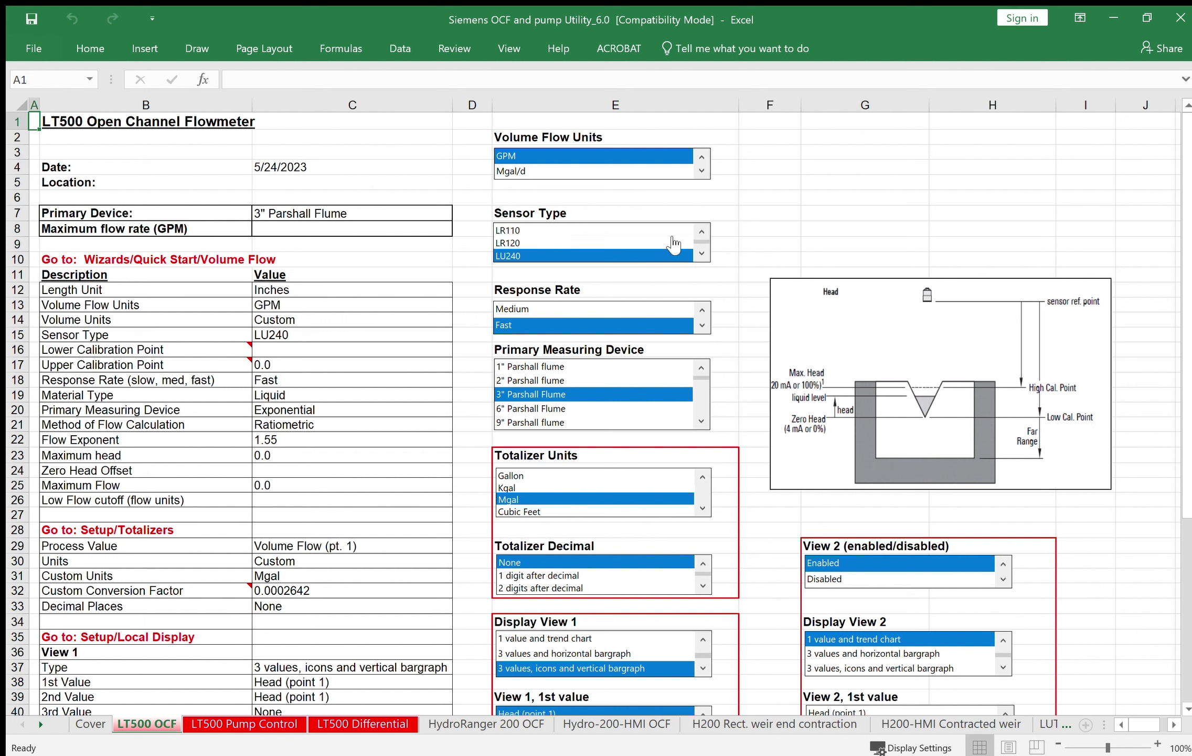
click(520, 243)
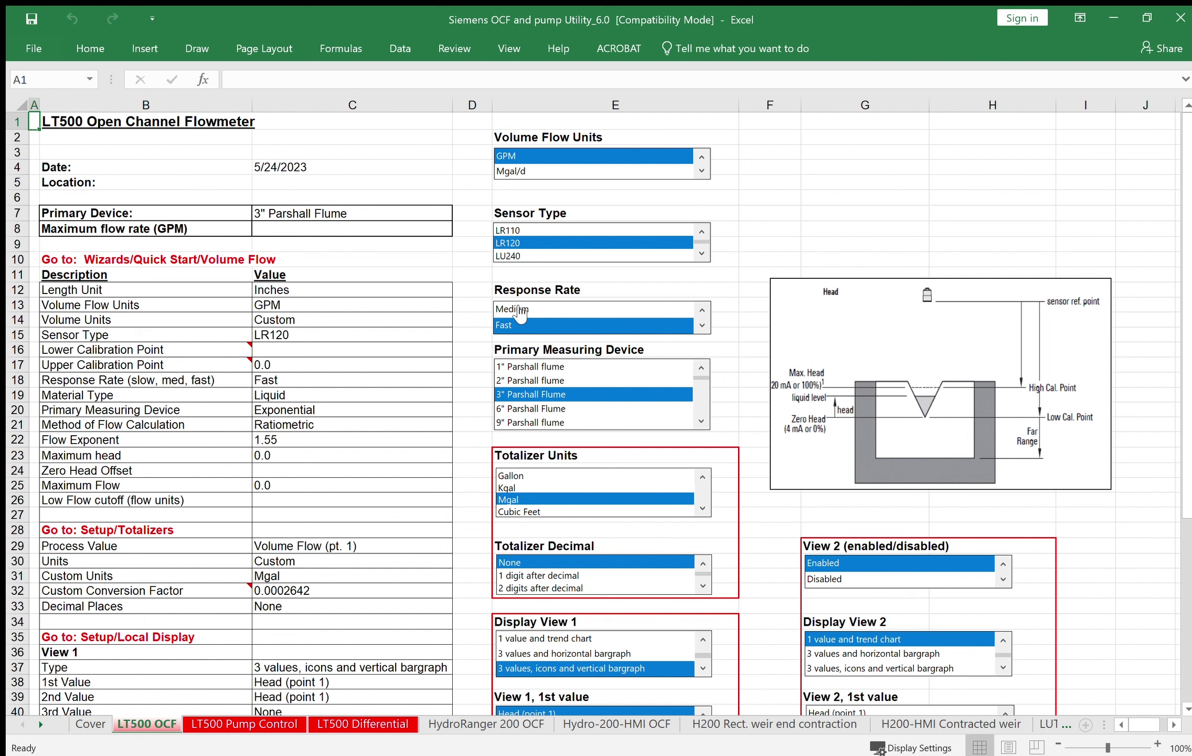
click(519, 310)
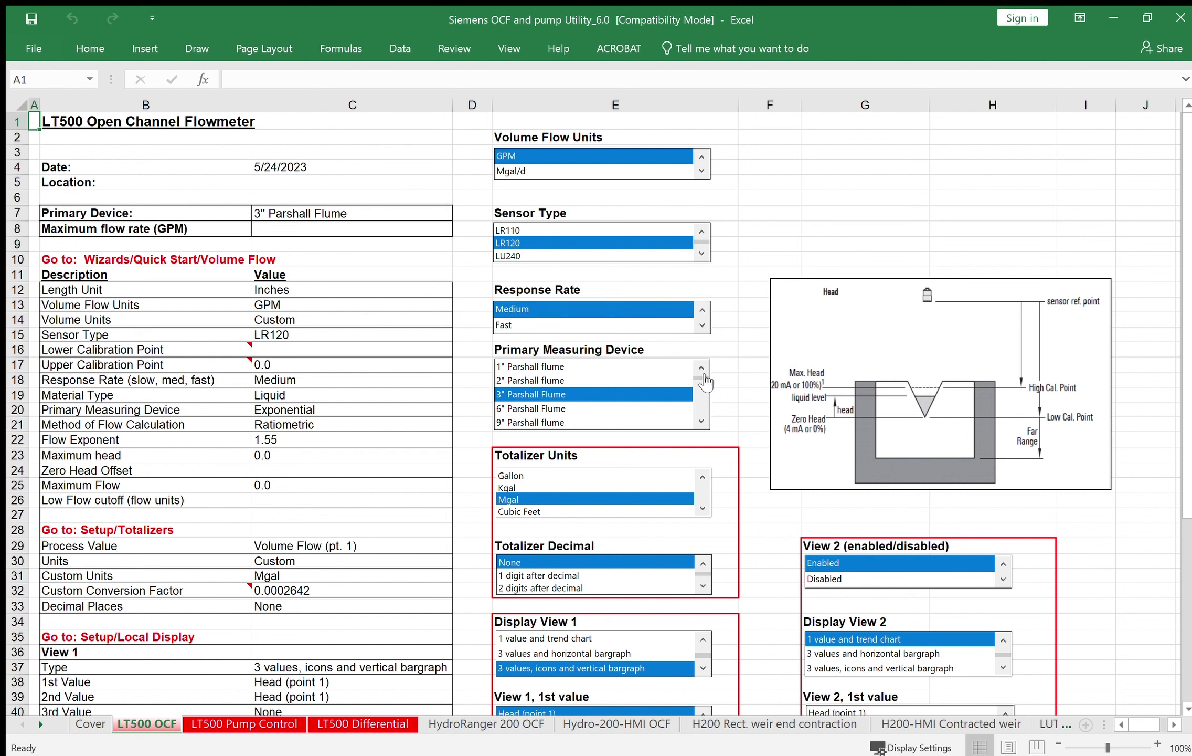
Step: Set the primary device to a 6" Parshall Flume and totalizer units to Kgal
mouse_move(706, 381)
mouse_down()
mouse_move(704, 420)
mouse_move(705, 386)
mouse_up()
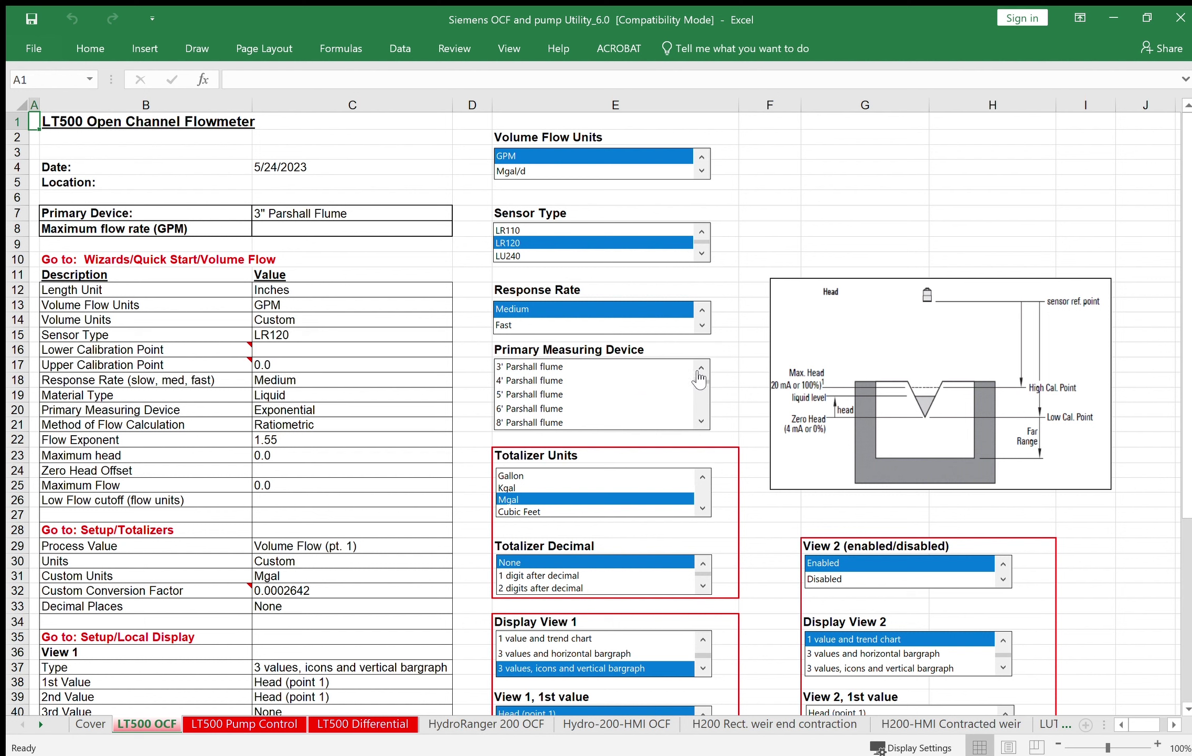
click(705, 366)
click(705, 365)
click(706, 365)
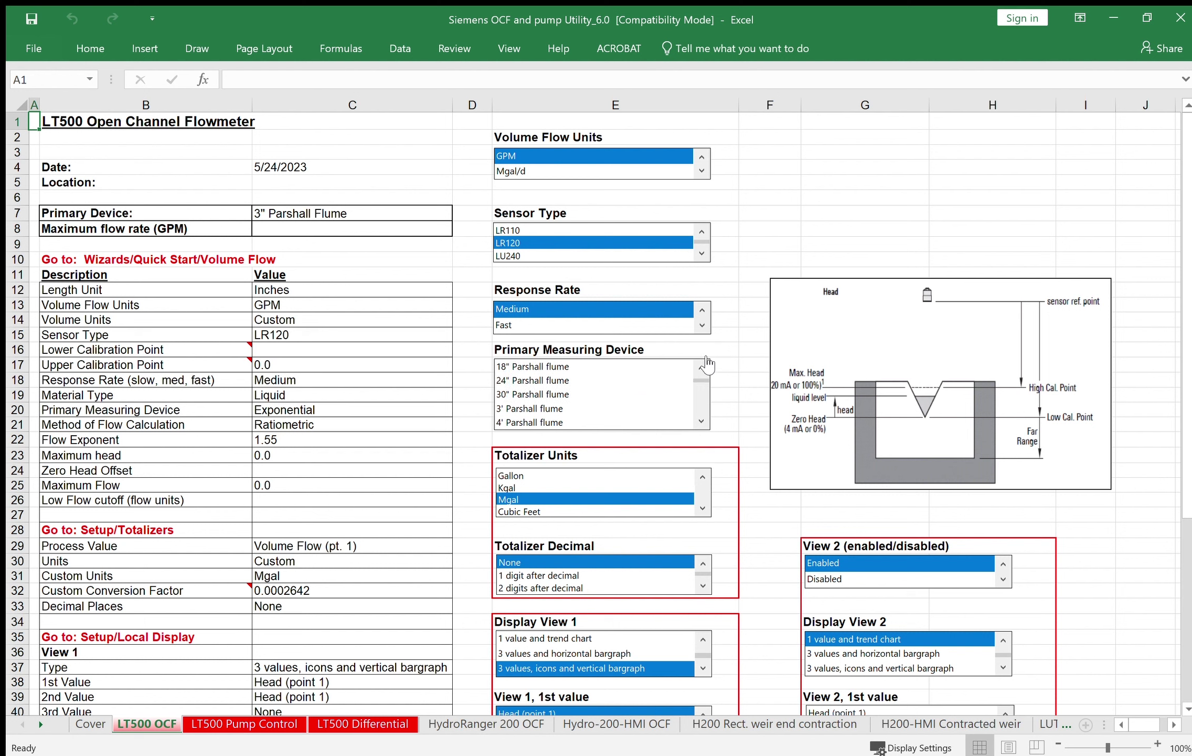
click(706, 365)
click(705, 365)
click(706, 365)
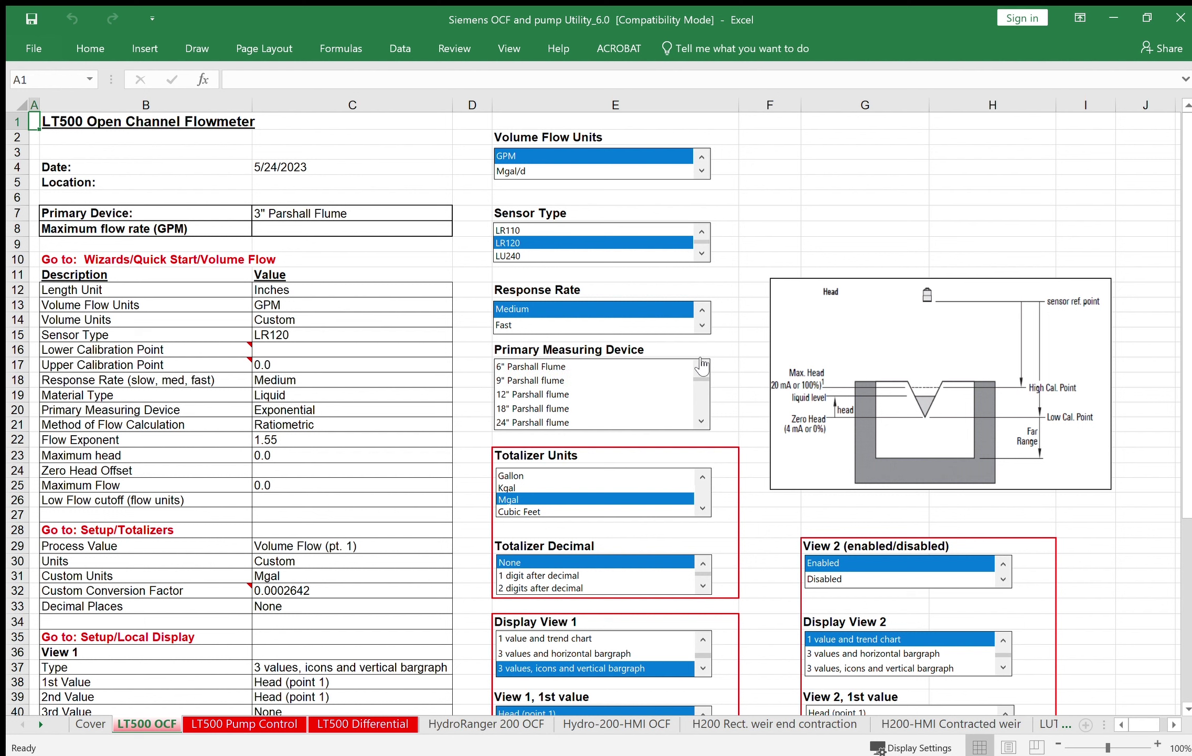
click(706, 365)
click(545, 366)
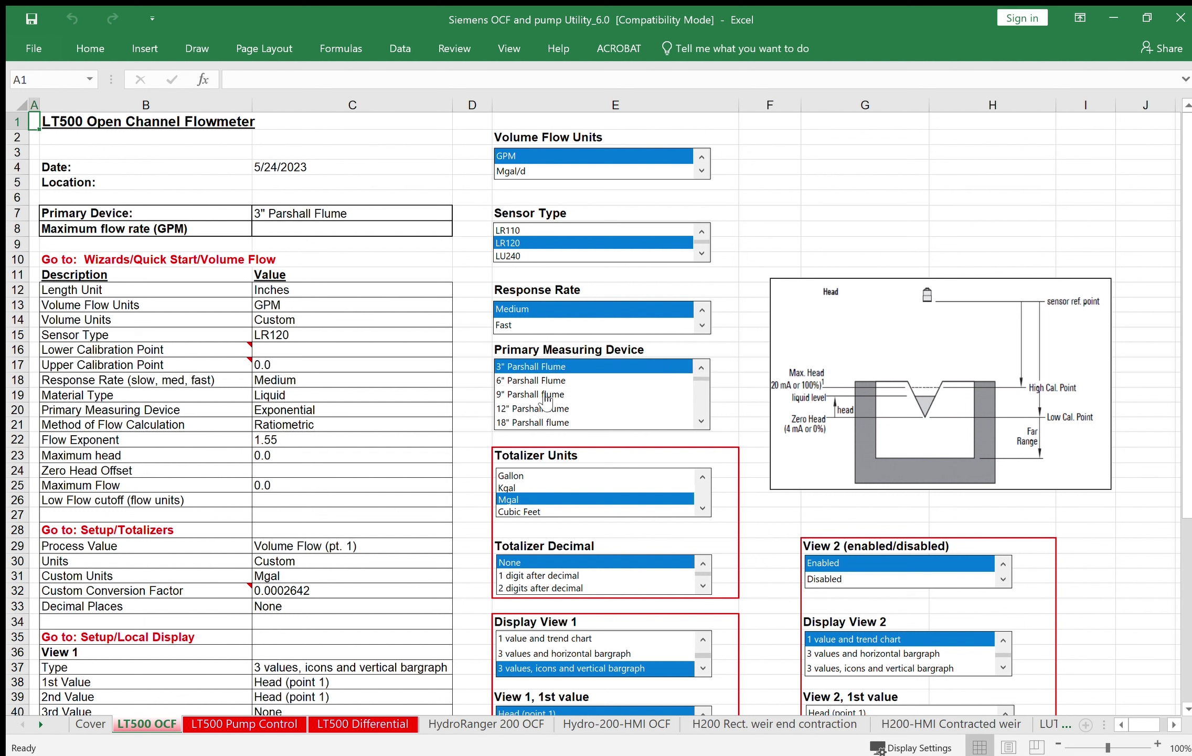
click(543, 380)
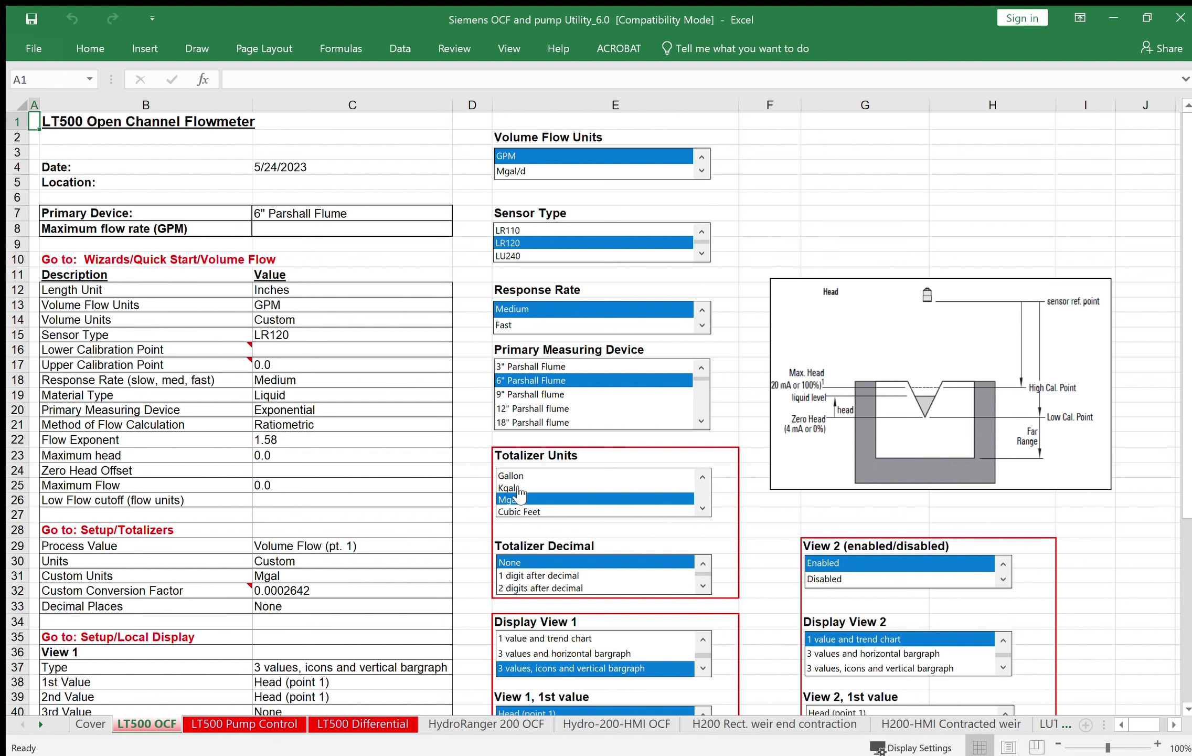
click(514, 489)
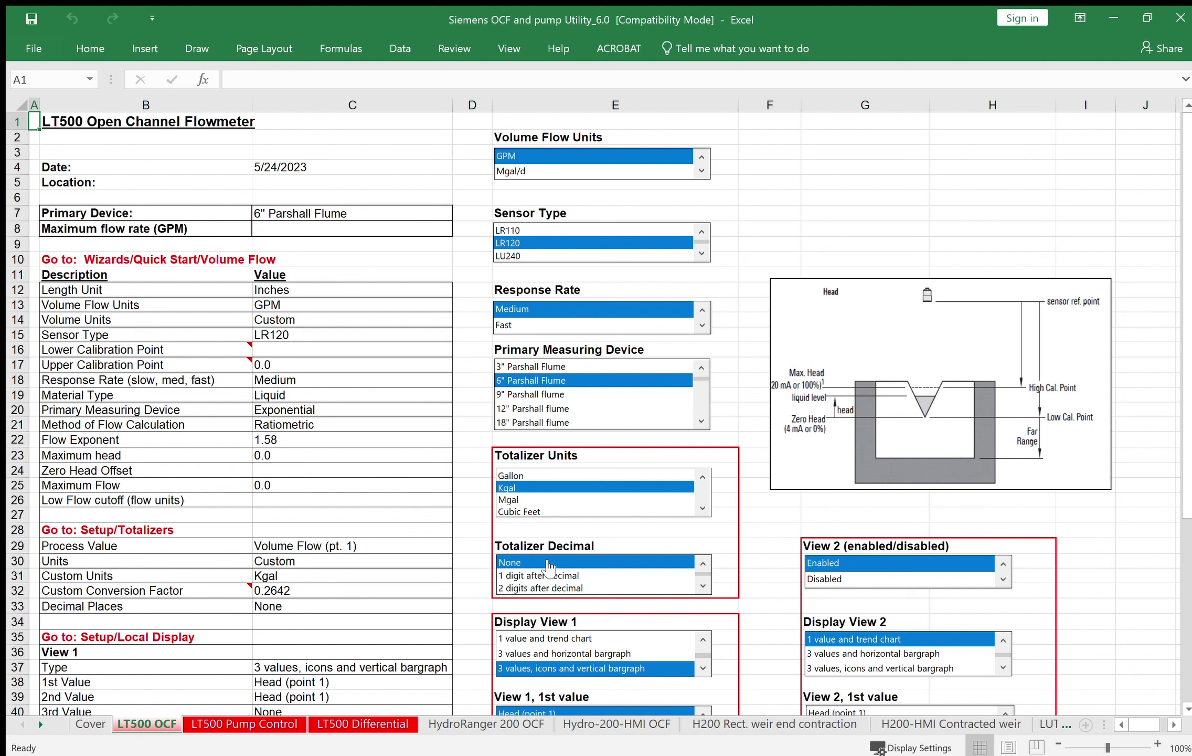
Step: Enter 1000 GPM maximum flow rate and a lower calibration point of 36
click(269, 228)
text(1000)
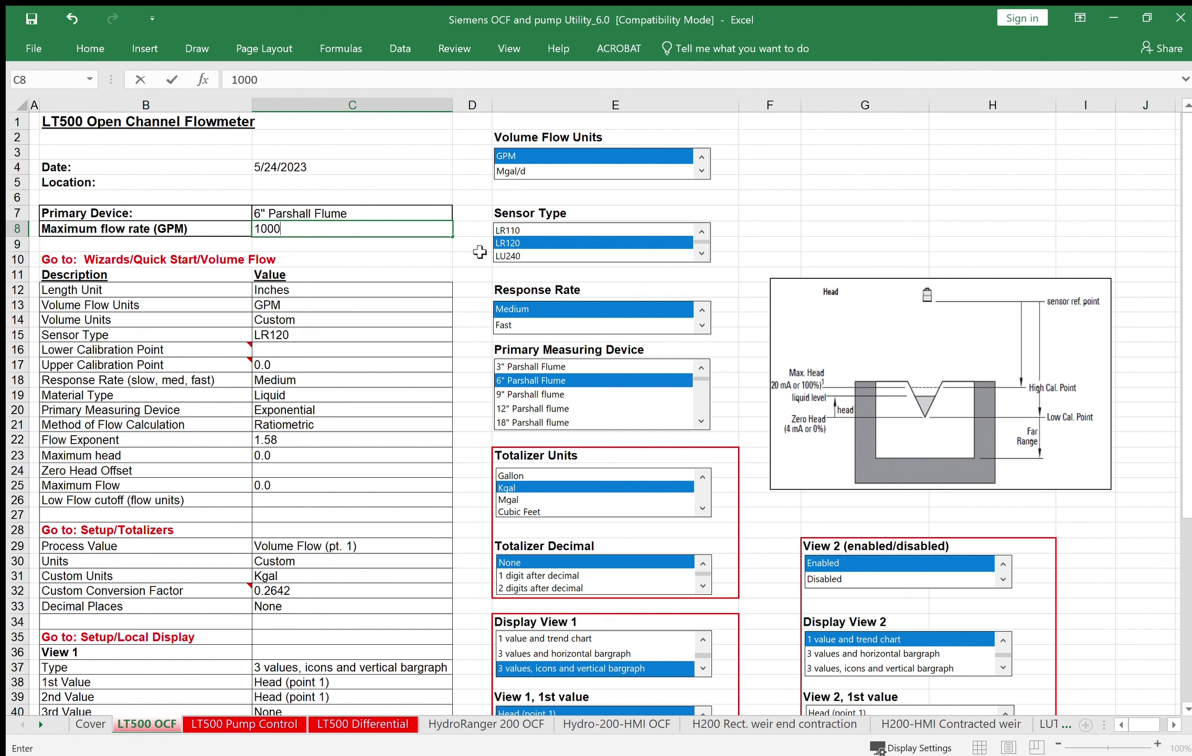
click(473, 258)
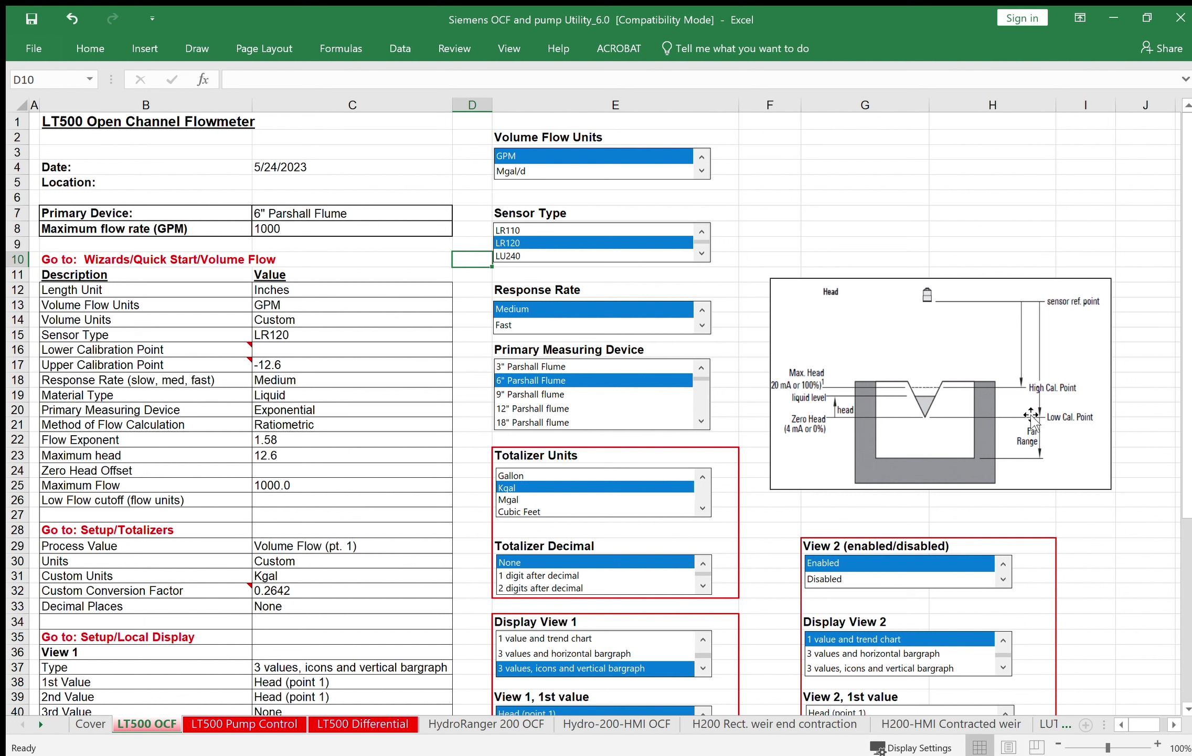
click(320, 351)
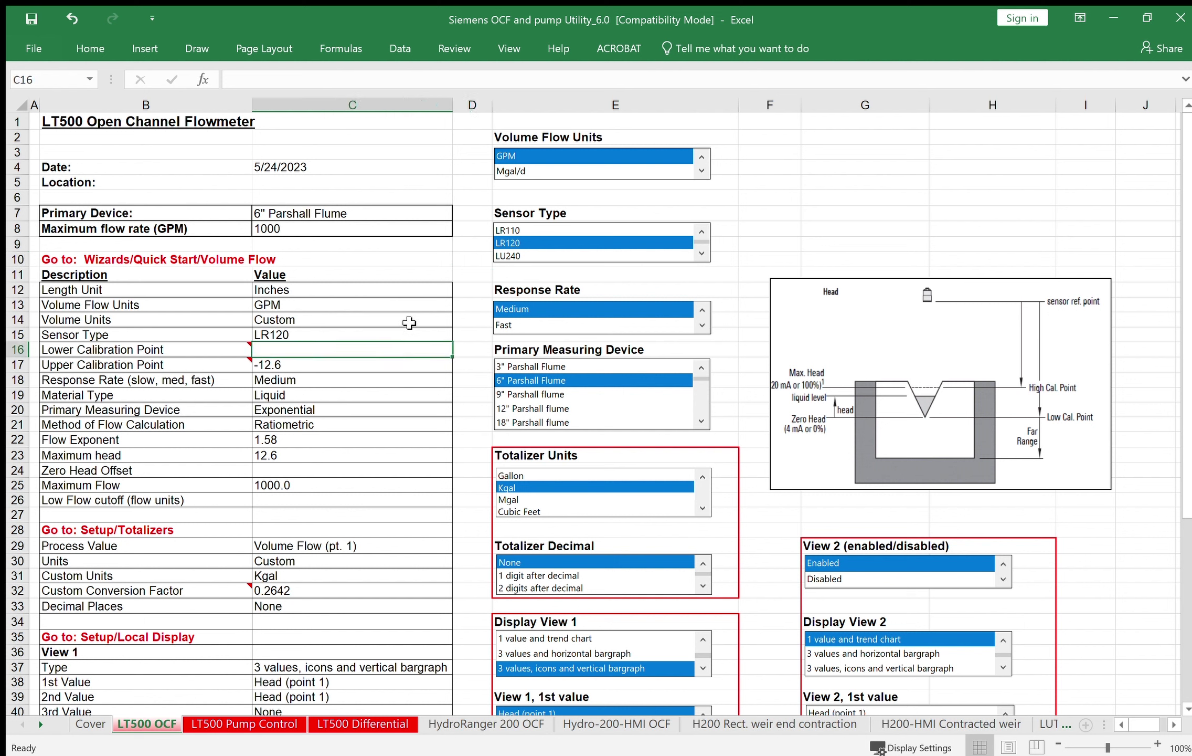
text(36)
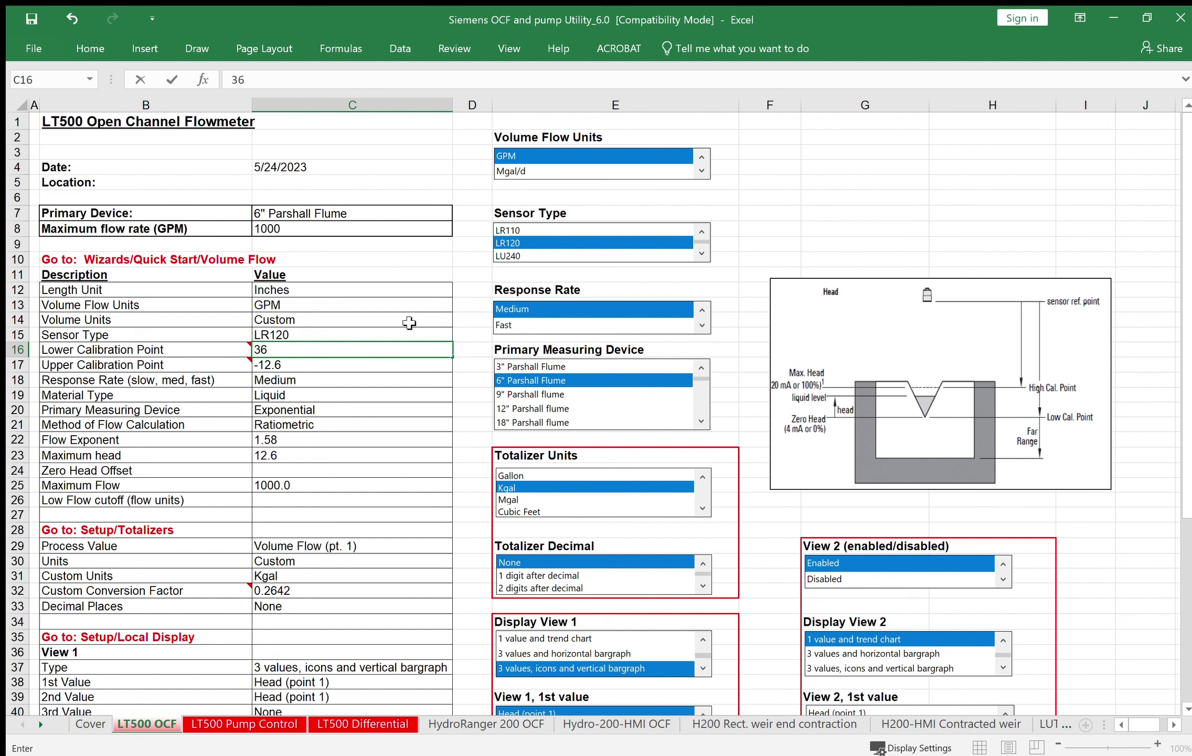
click(783, 205)
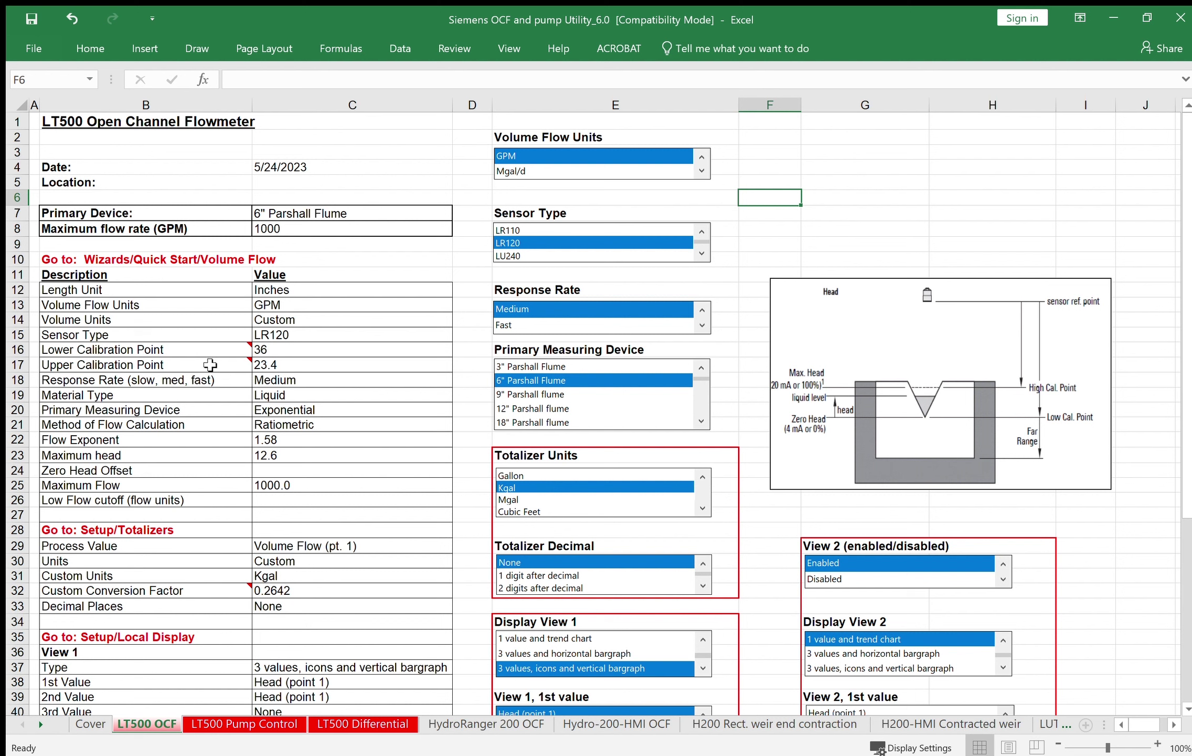
Step: Enter a zero head offset of 0 and a low flow cutoff of 10
mouse_move(210, 364)
click(277, 470)
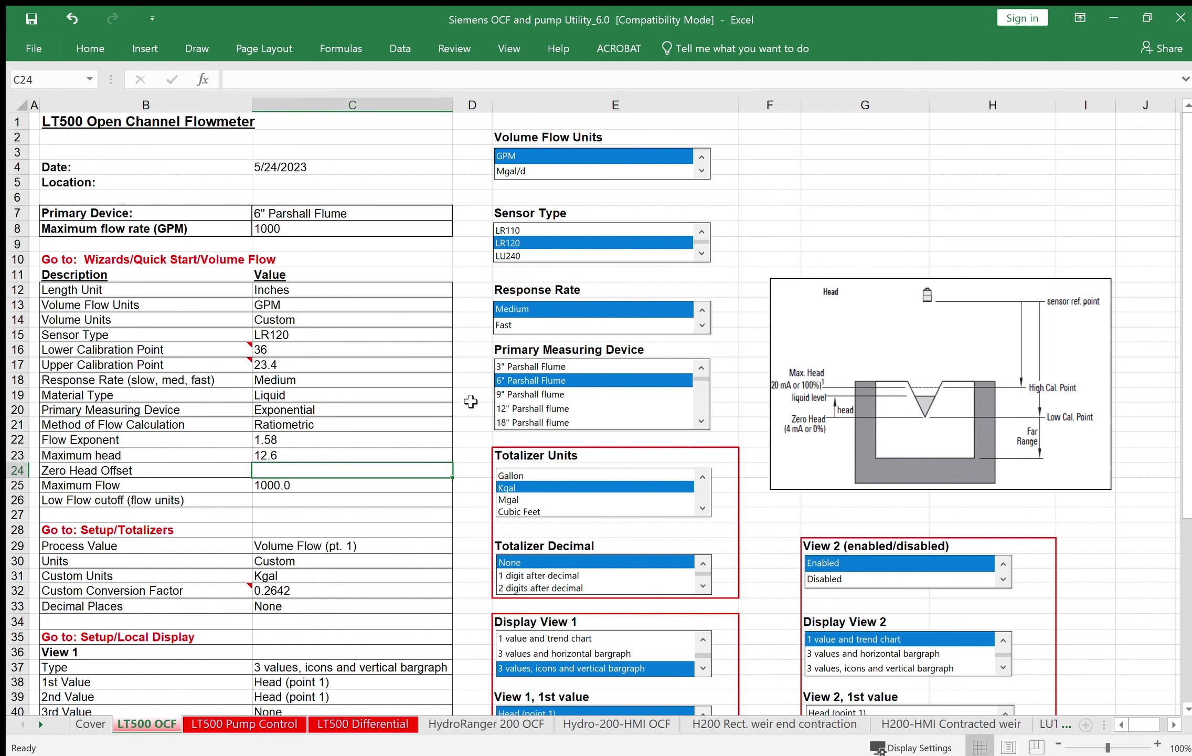
text(0)
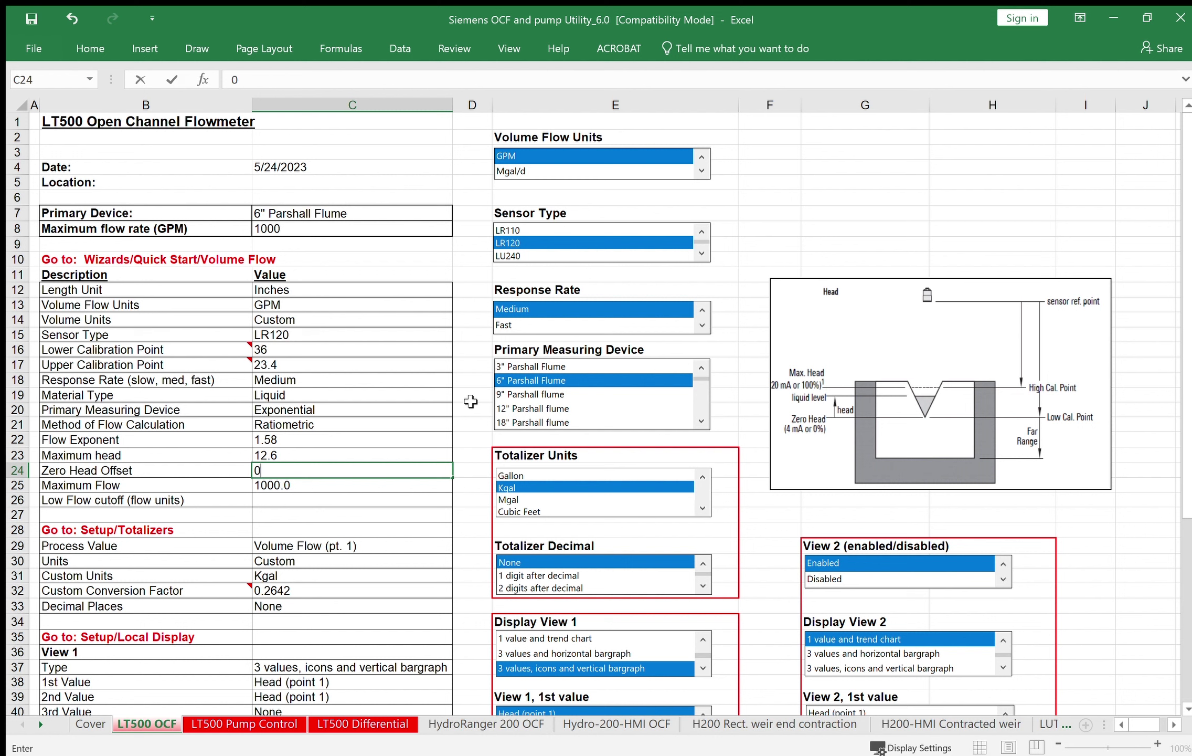
click(474, 456)
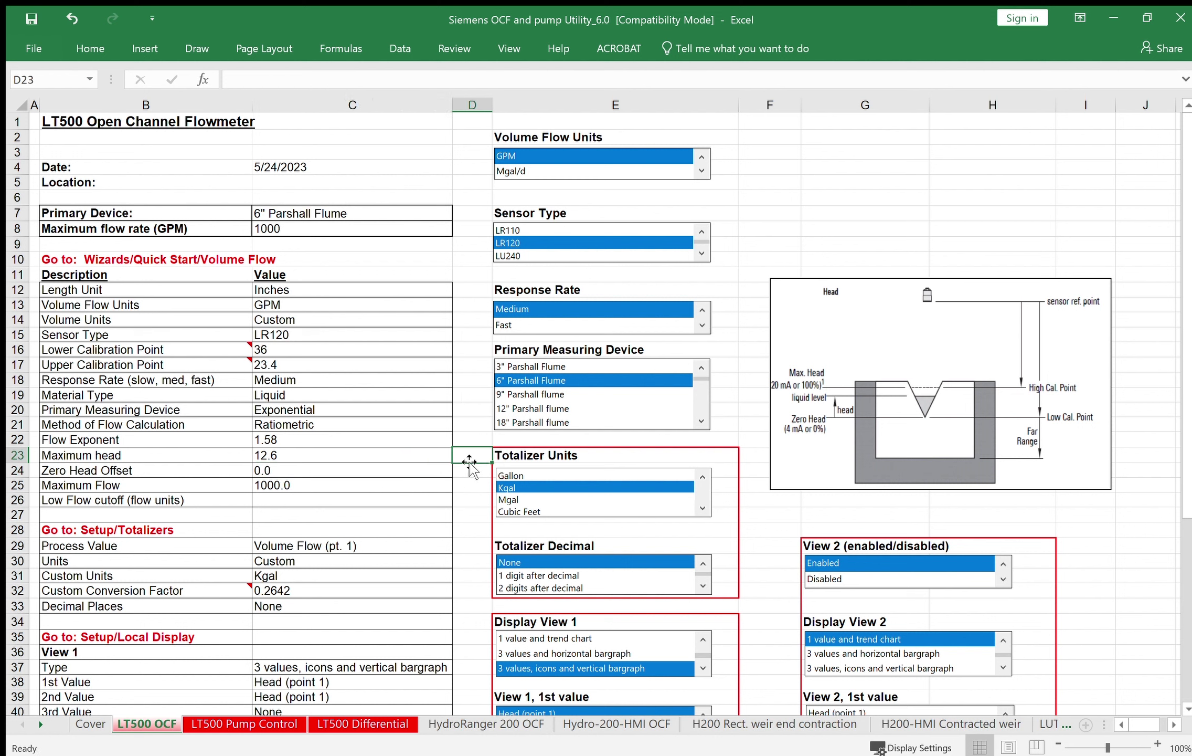
click(294, 497)
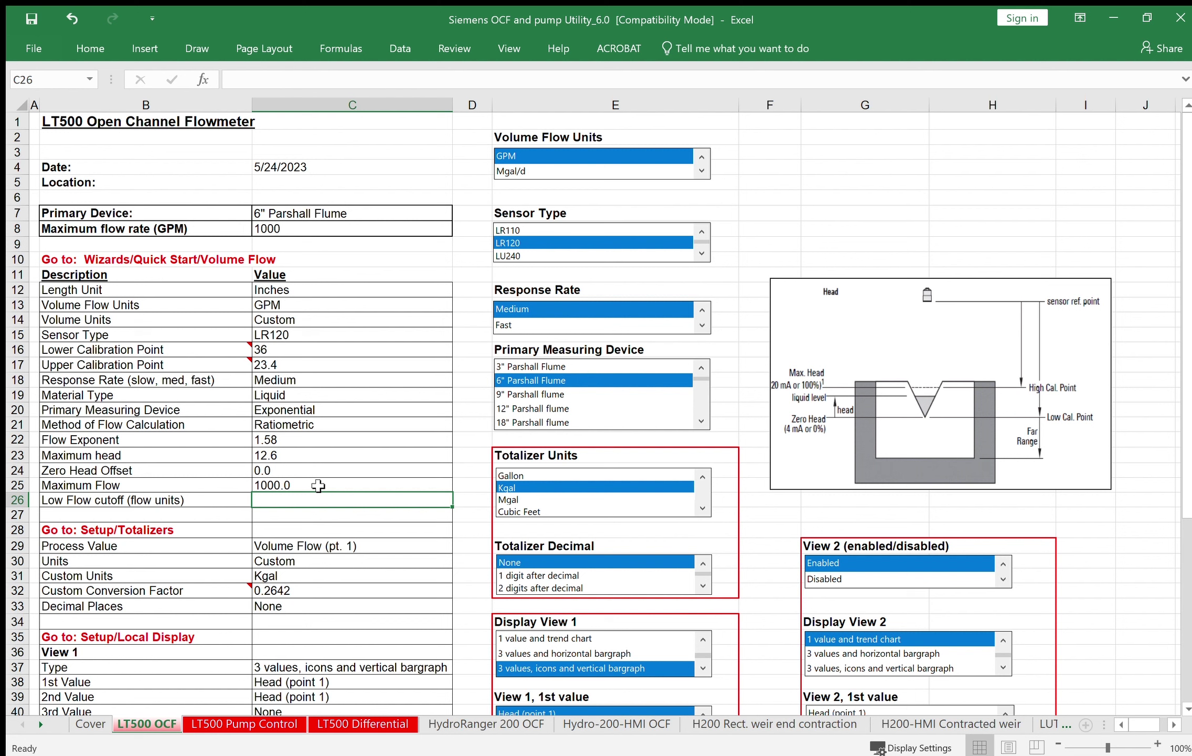
text(10)
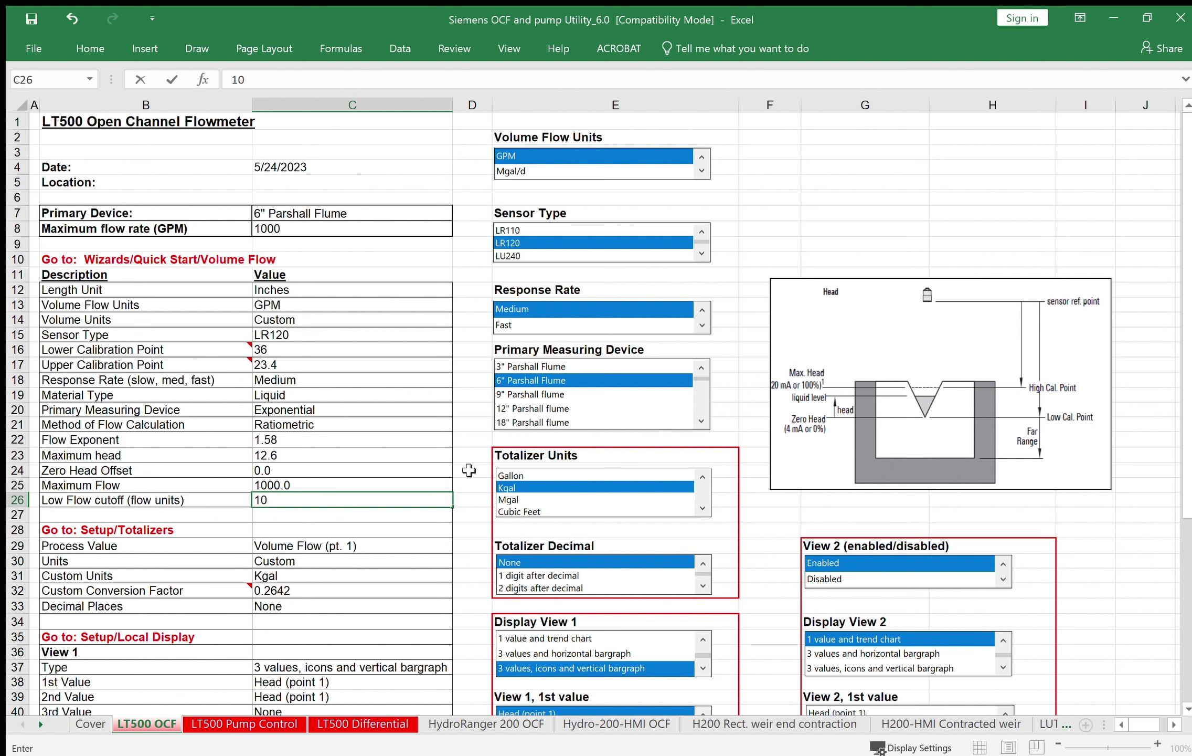
click(469, 470)
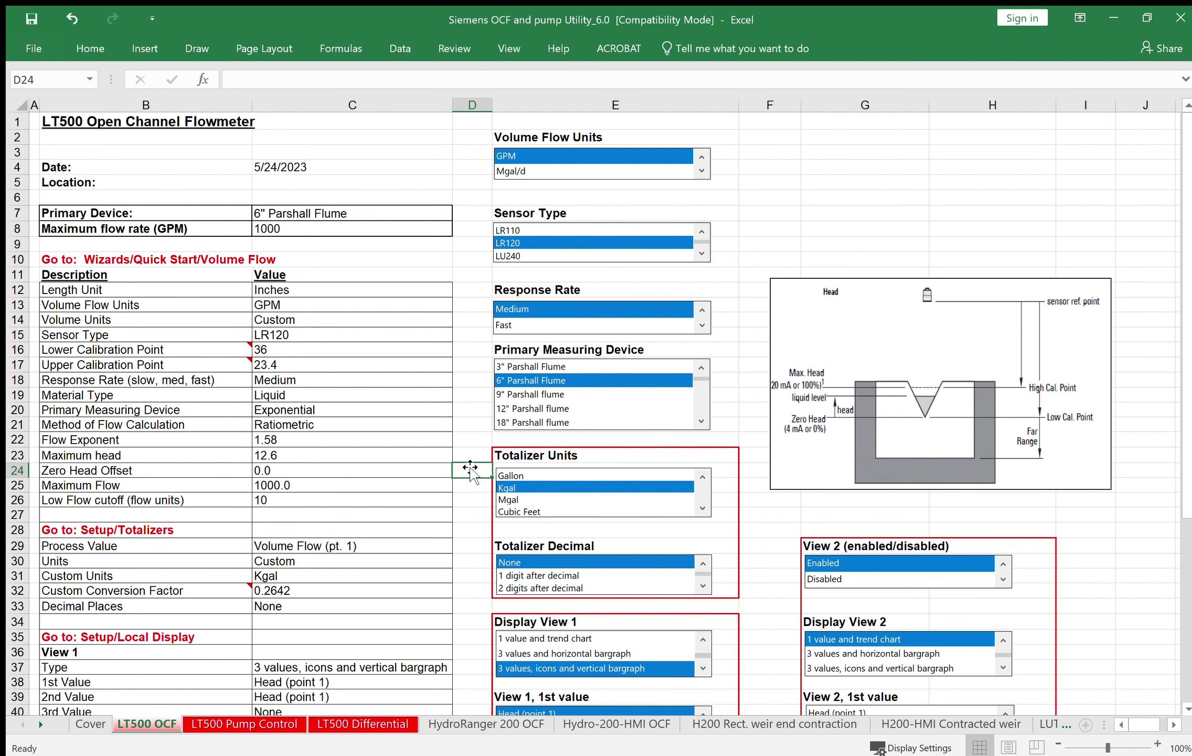
Step: Make View 1 three values with horizontal bargraph: Volume flow, Totalizer 1, Head (point 1)
scroll(467, 472, down, 3)
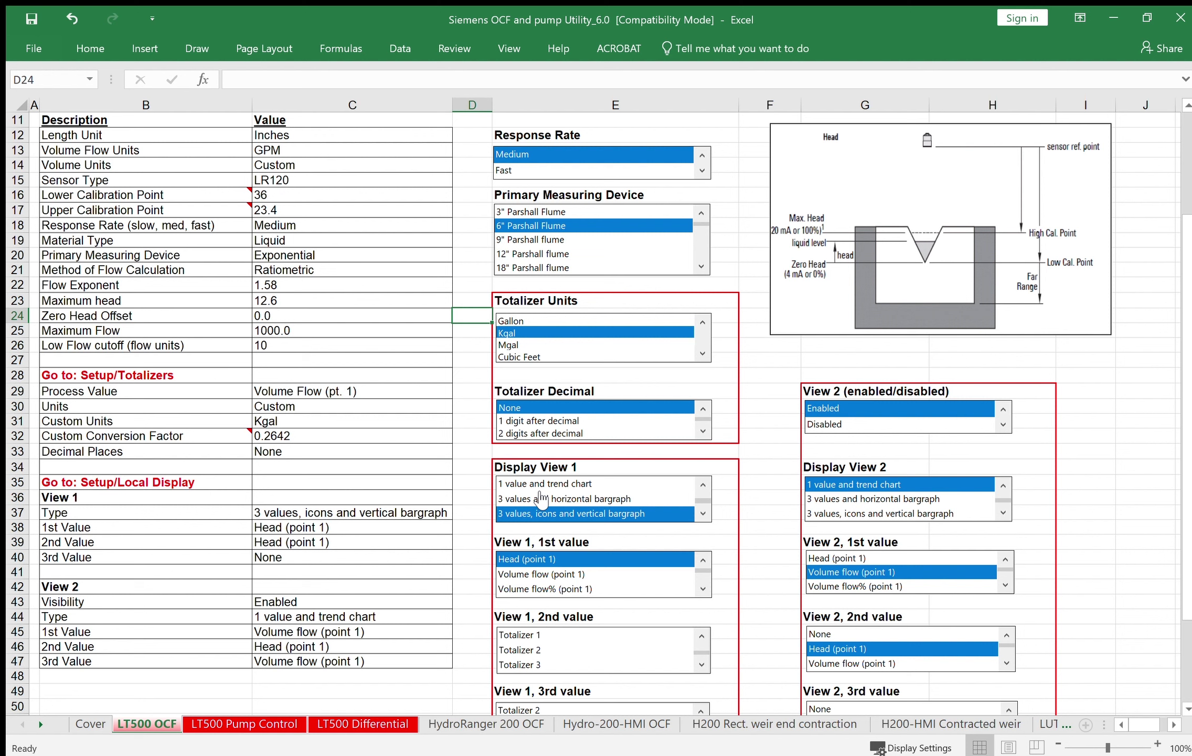
click(542, 499)
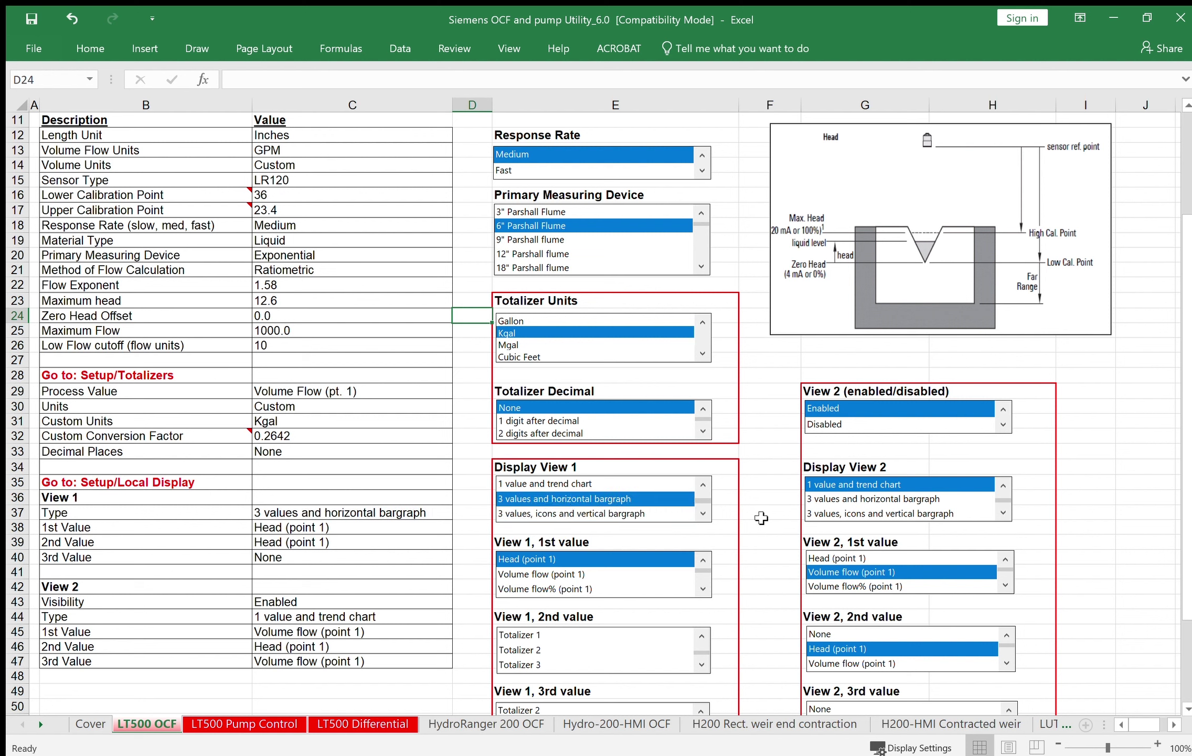
scroll(766, 521, down, 2)
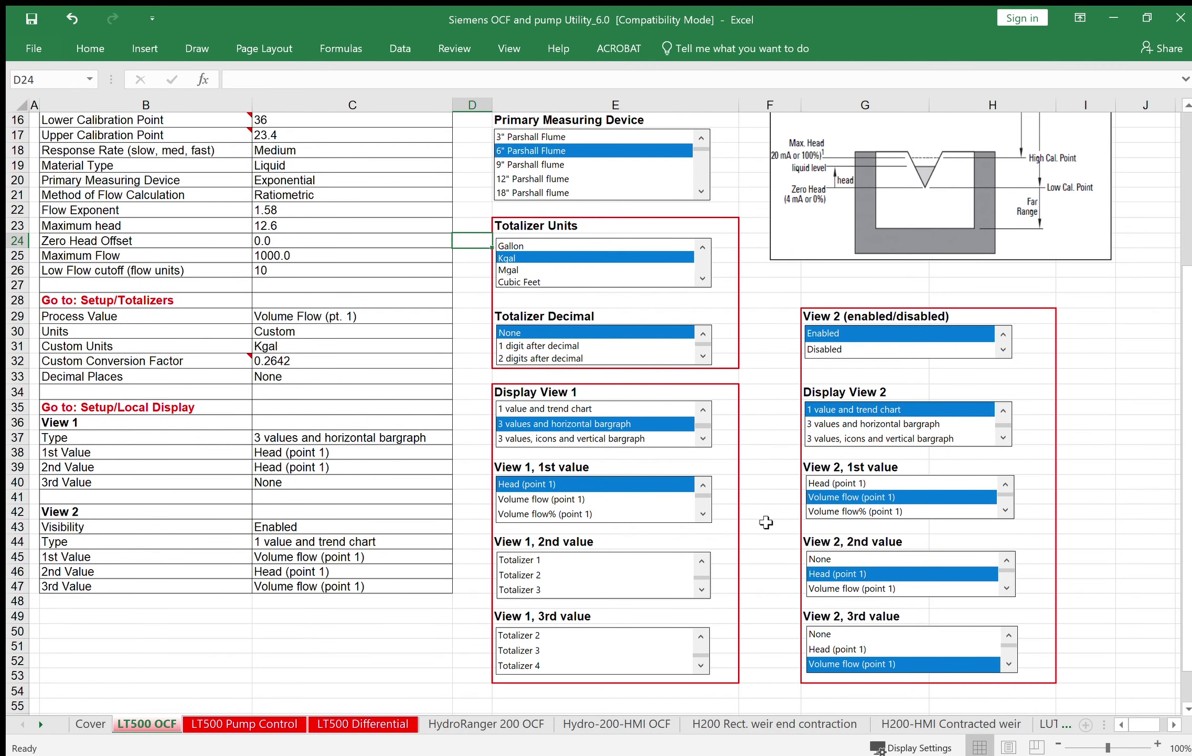
click(555, 499)
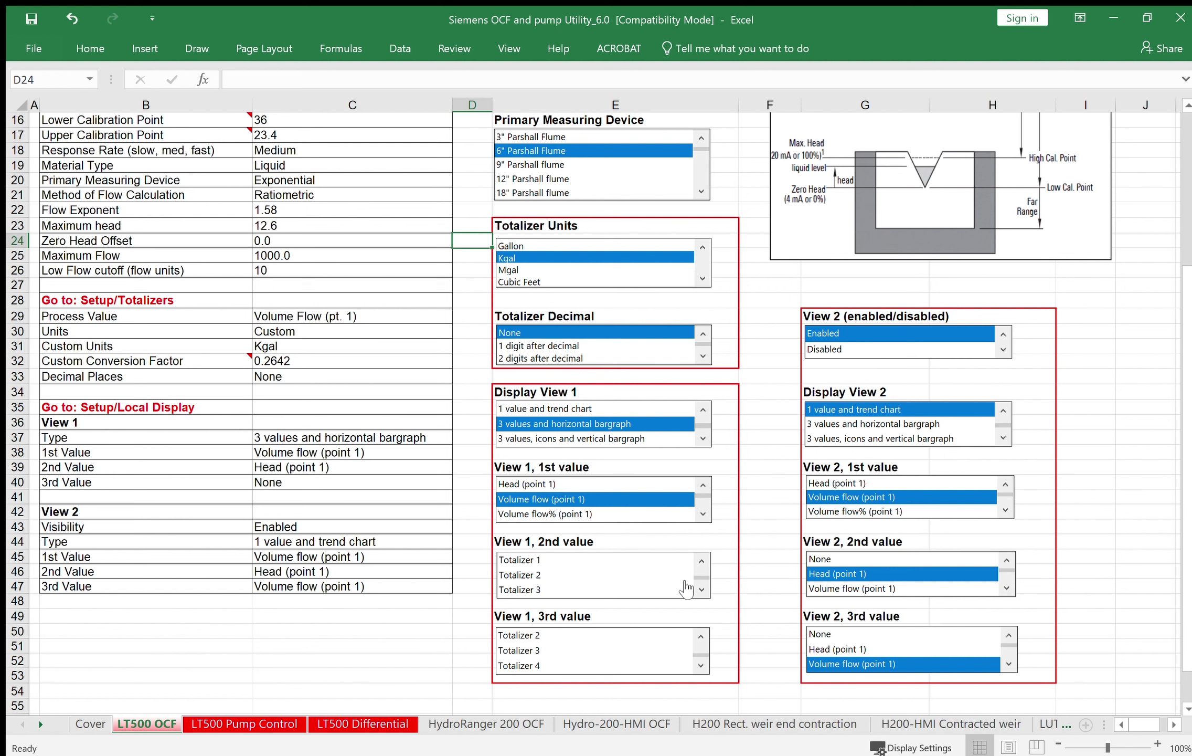
click(529, 557)
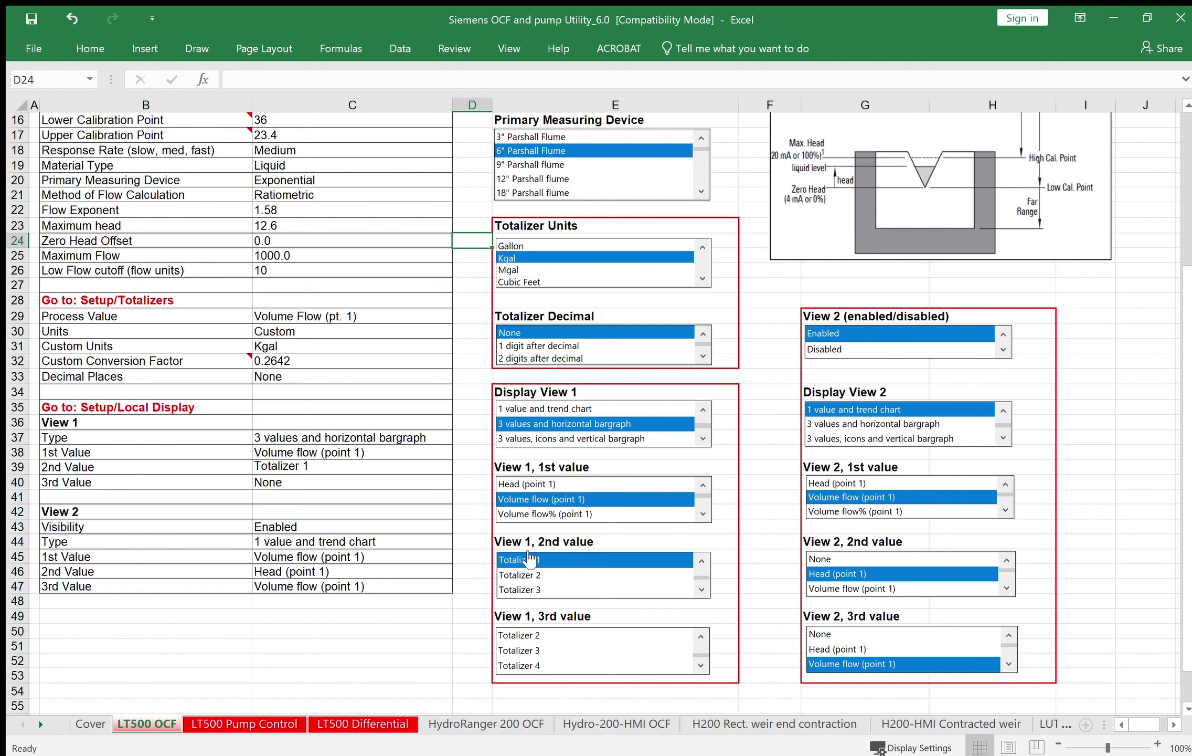
click(705, 635)
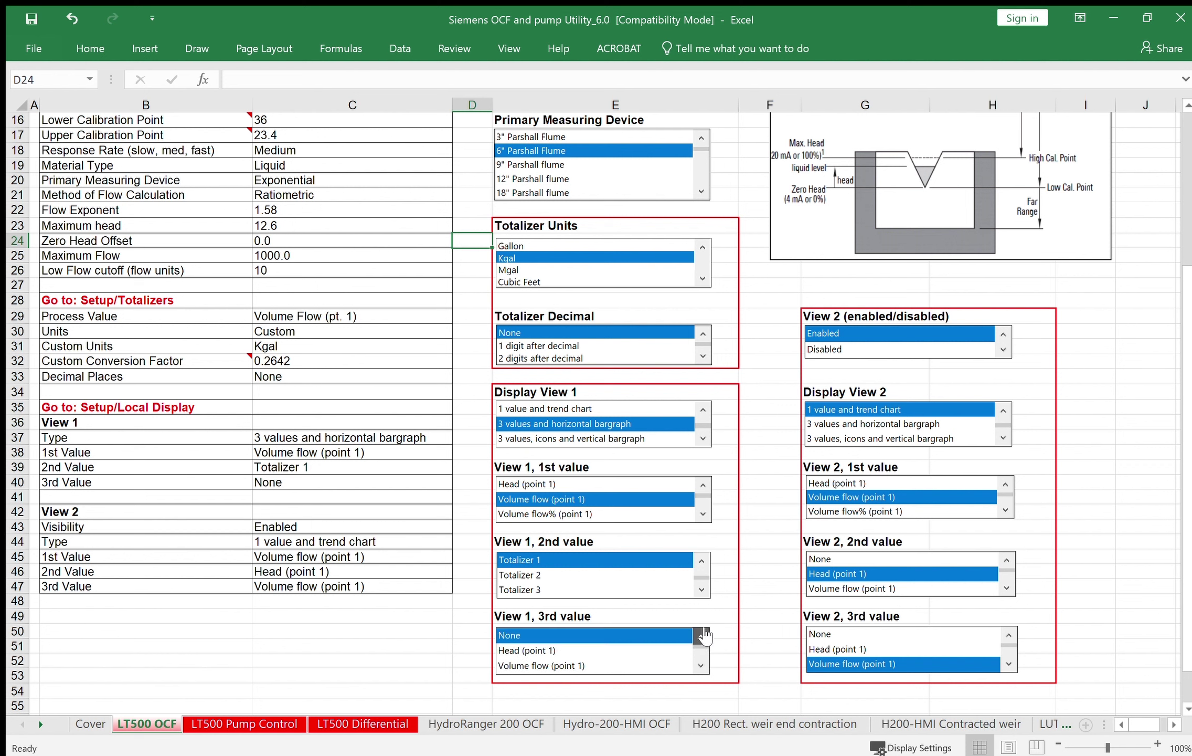
click(517, 650)
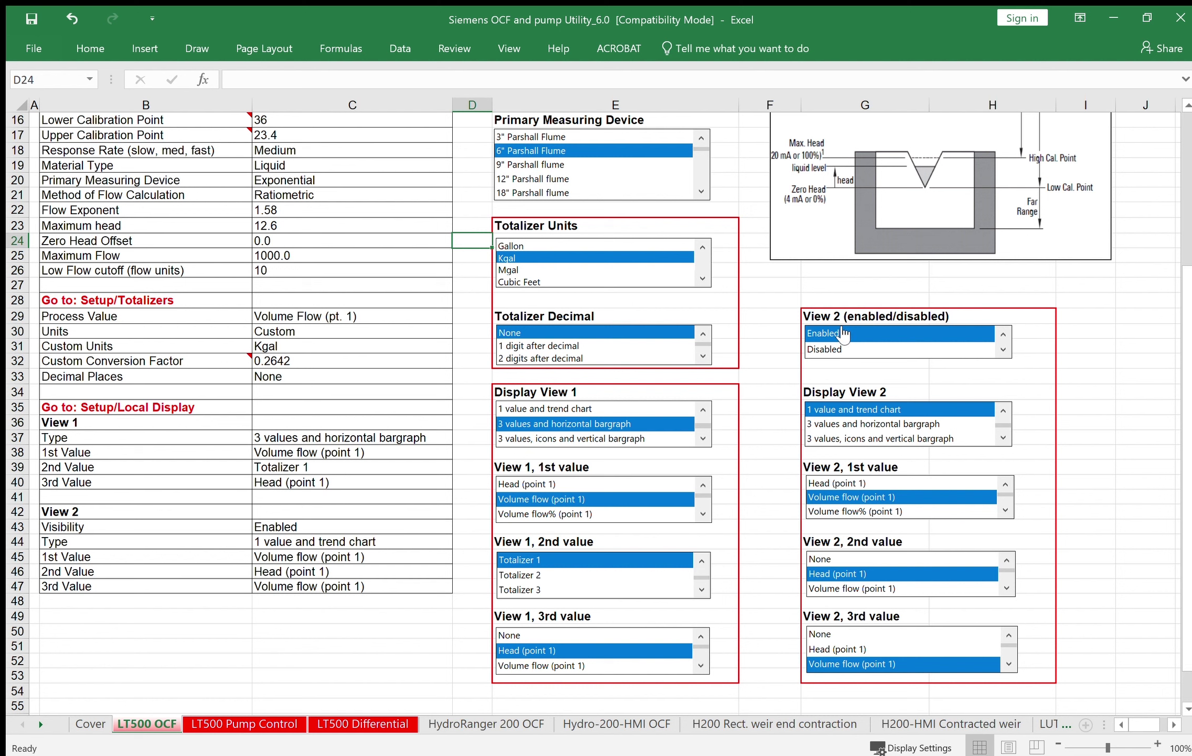
Step: Make View 2 one value with horizontal bargraph, second and third values None
click(1003, 409)
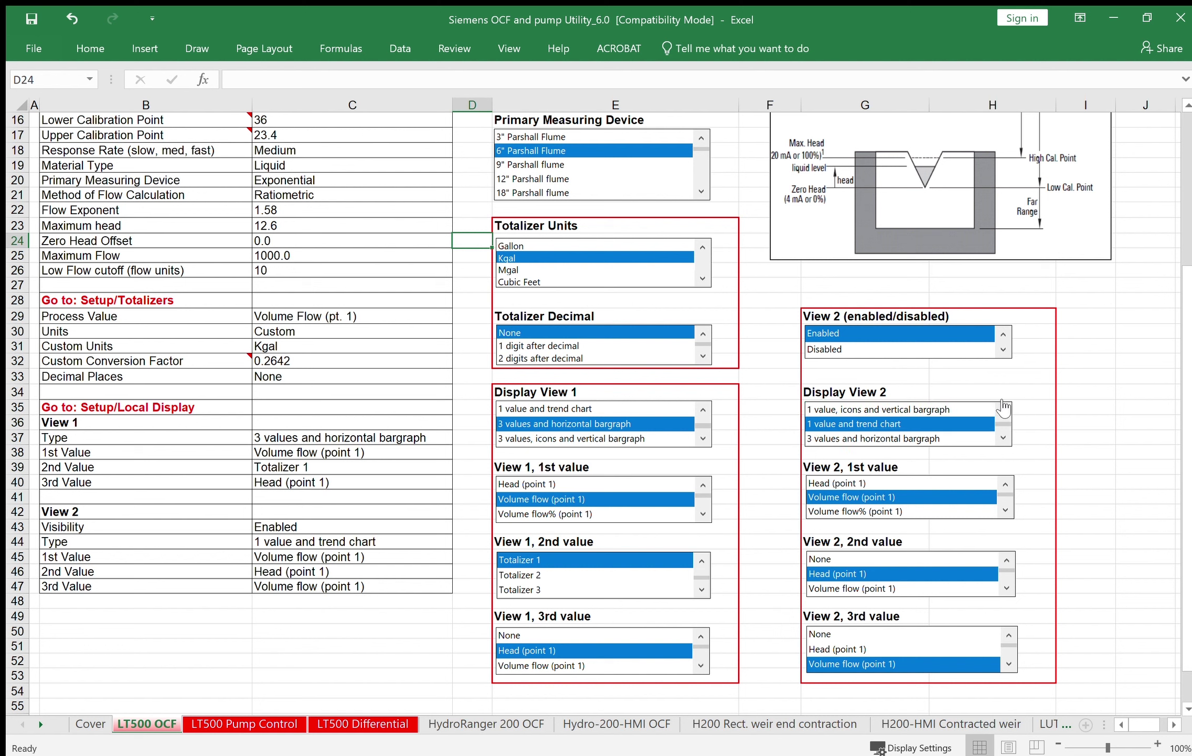
click(1002, 409)
click(924, 409)
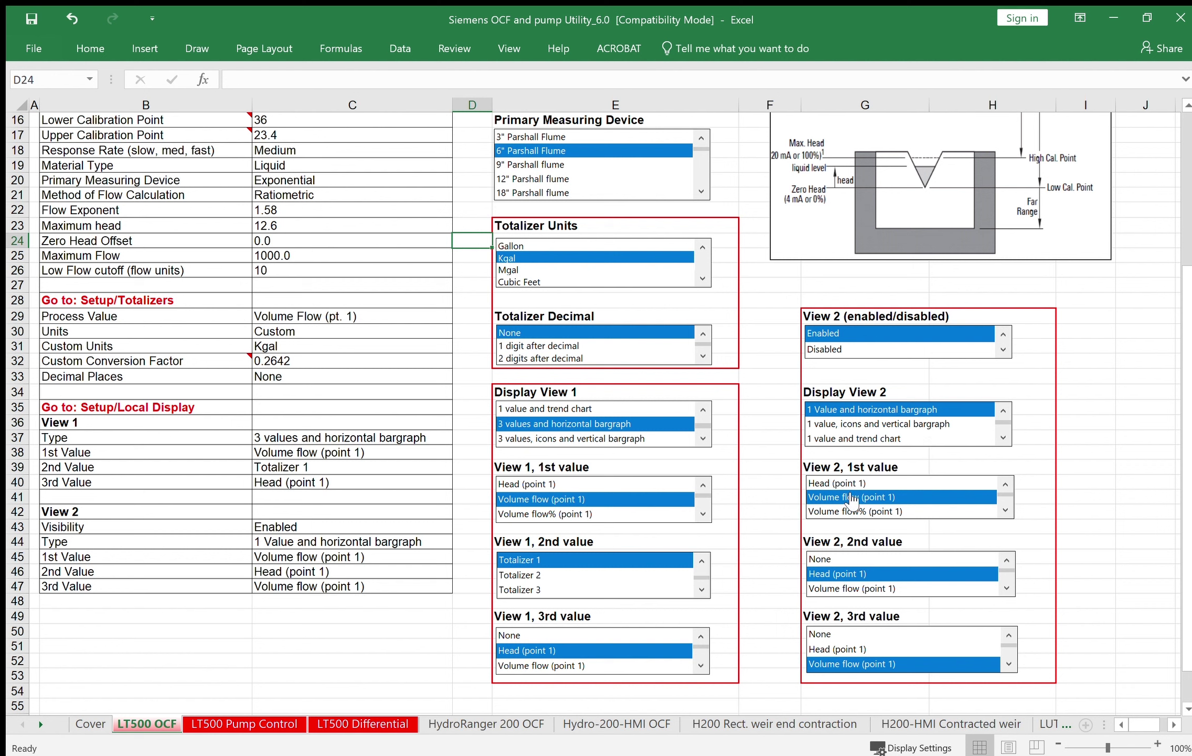
click(825, 560)
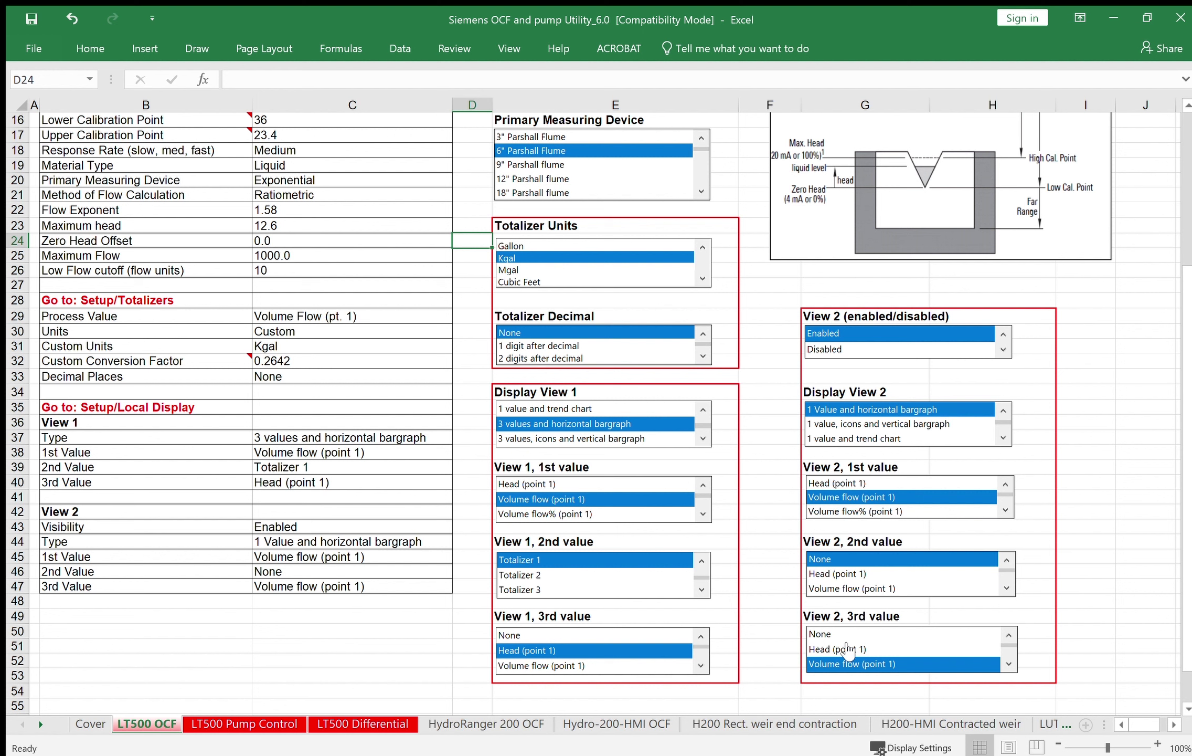
click(827, 633)
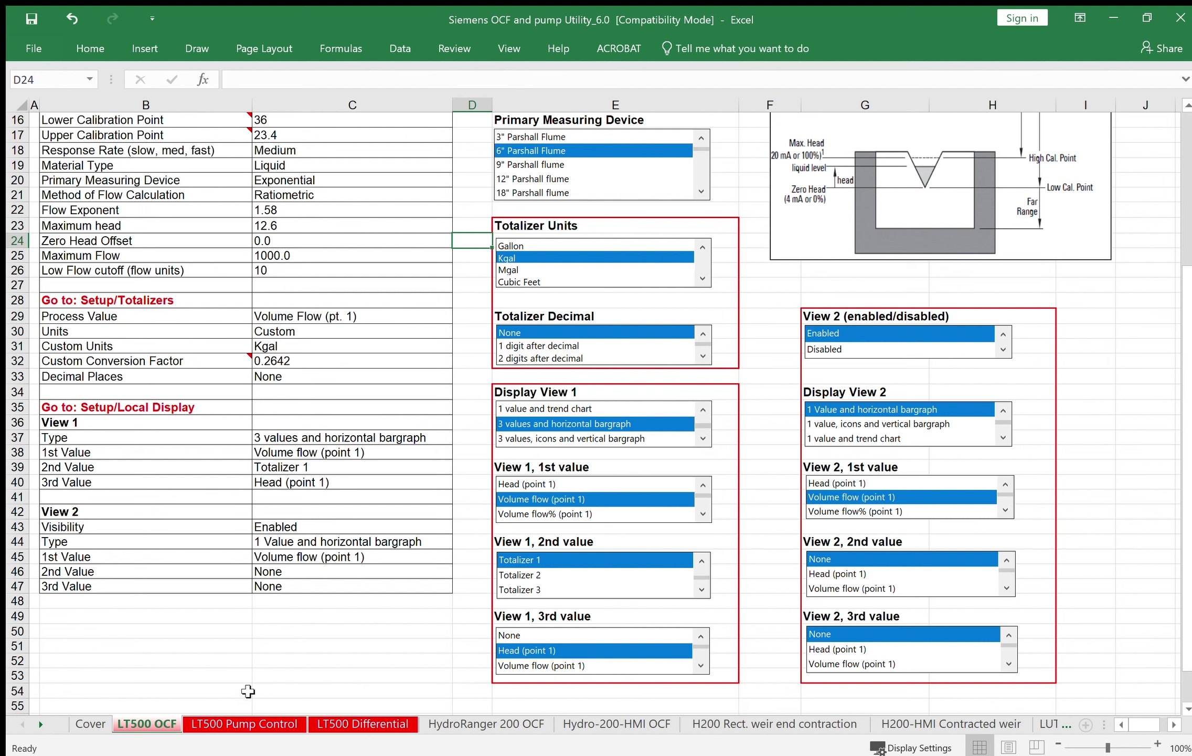
Step: On LT500 Pump Control, enter calibration points 10 and 0, and switch length units to Feet
click(239, 724)
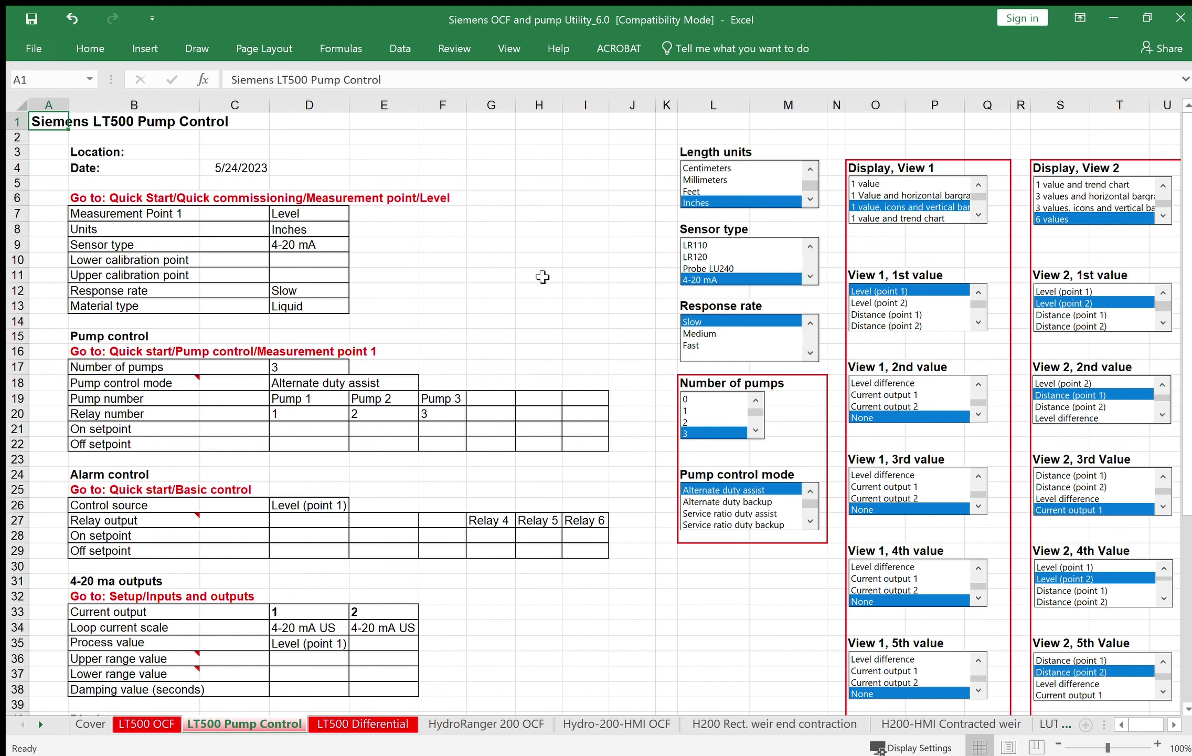
click(316, 261)
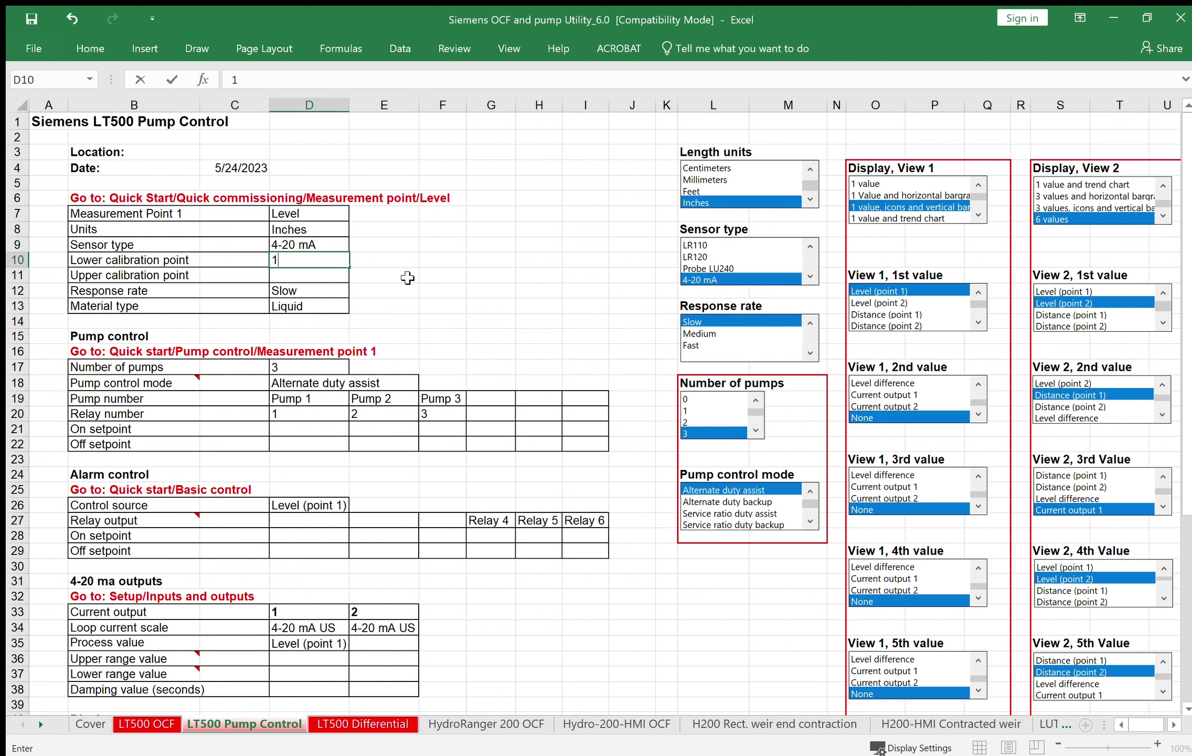
text(10.)
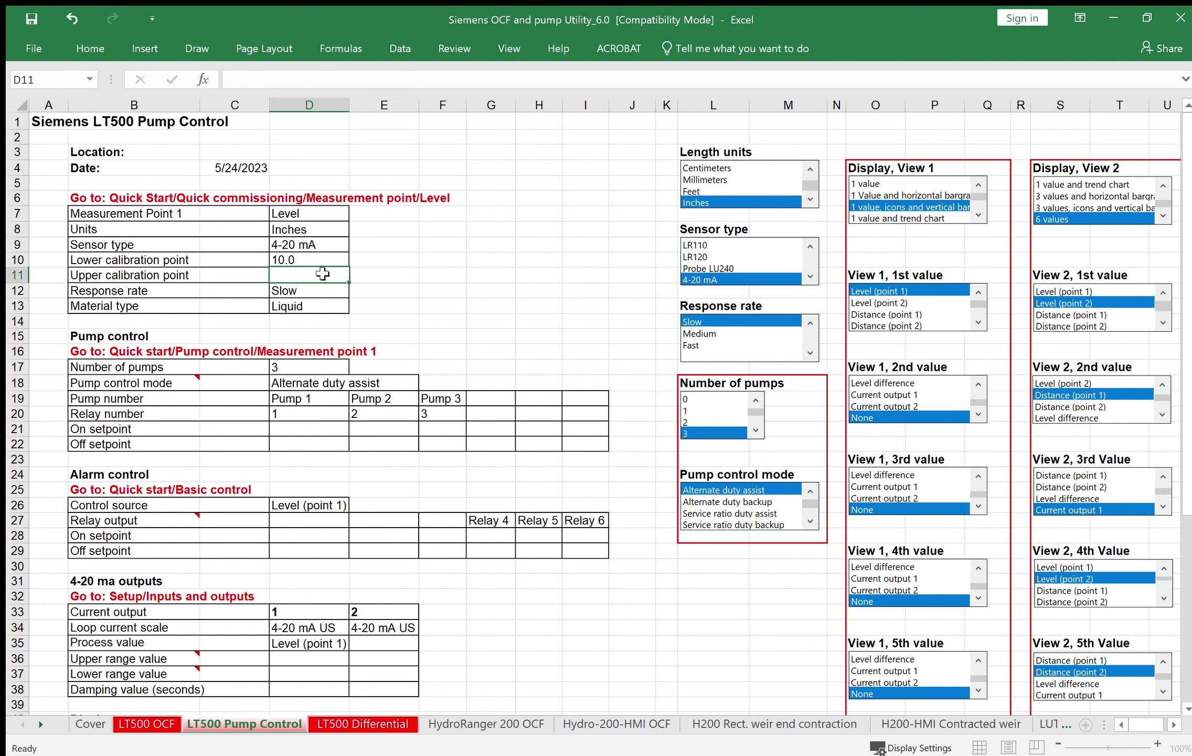
text(0)
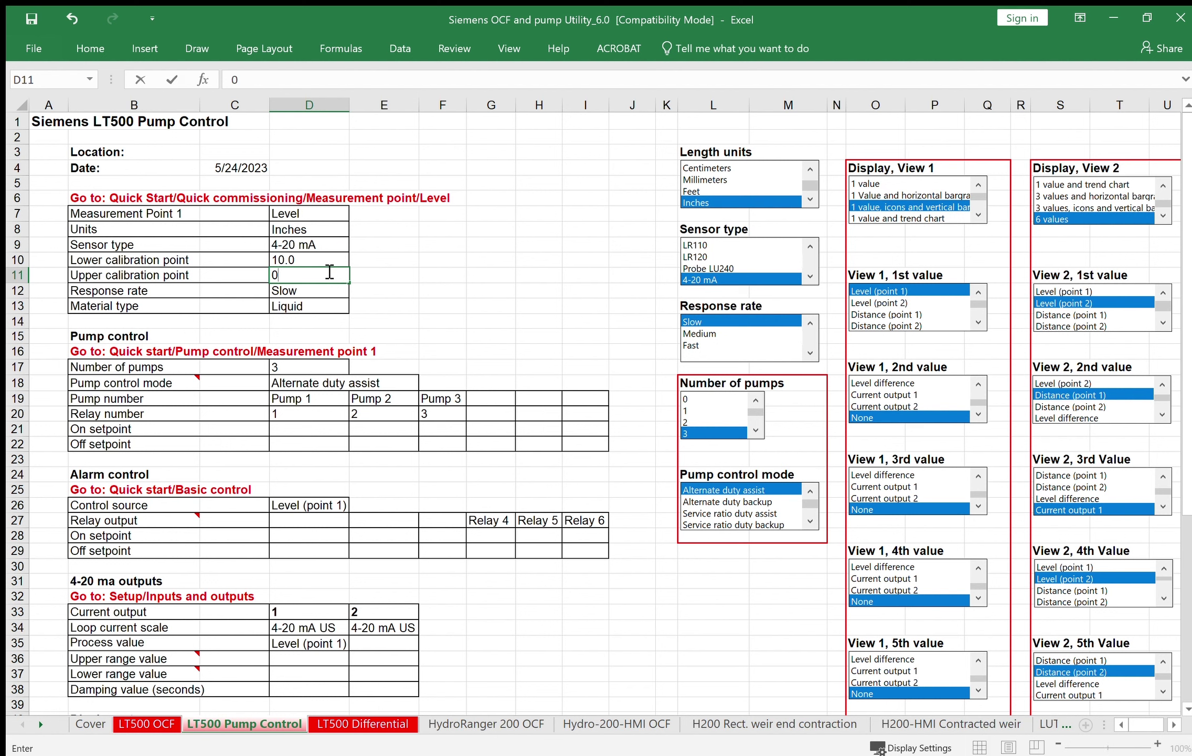
click(491, 263)
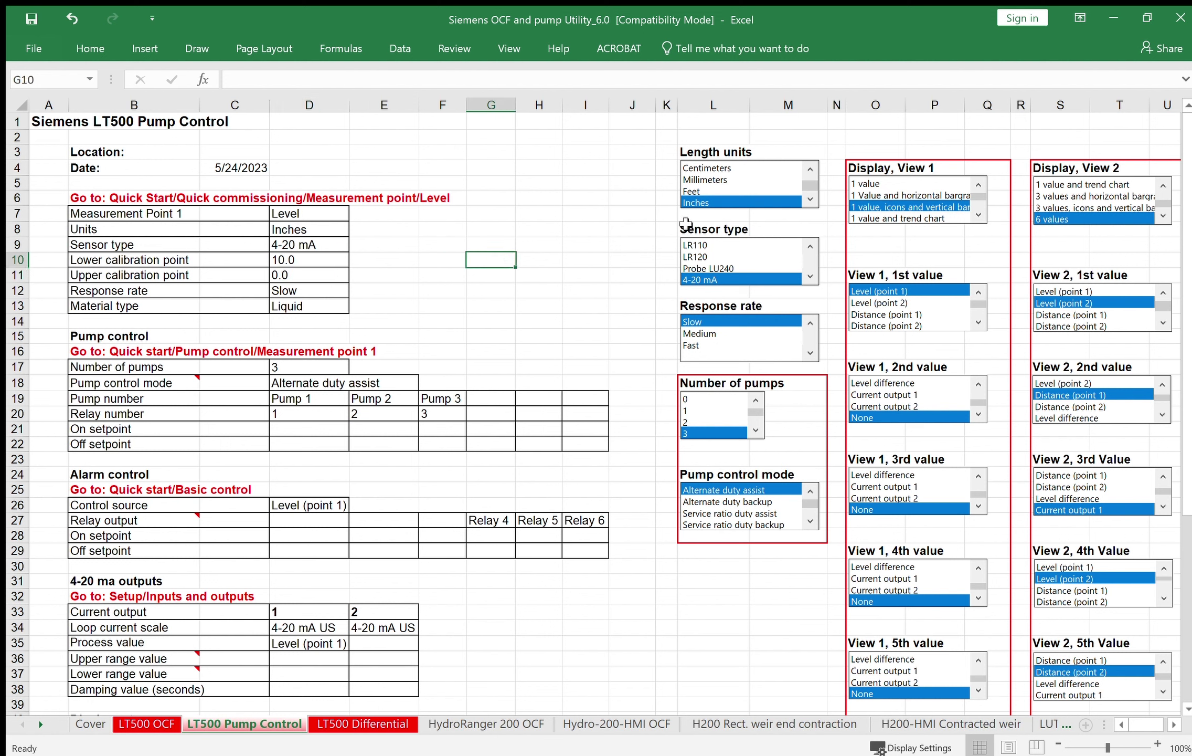
click(695, 192)
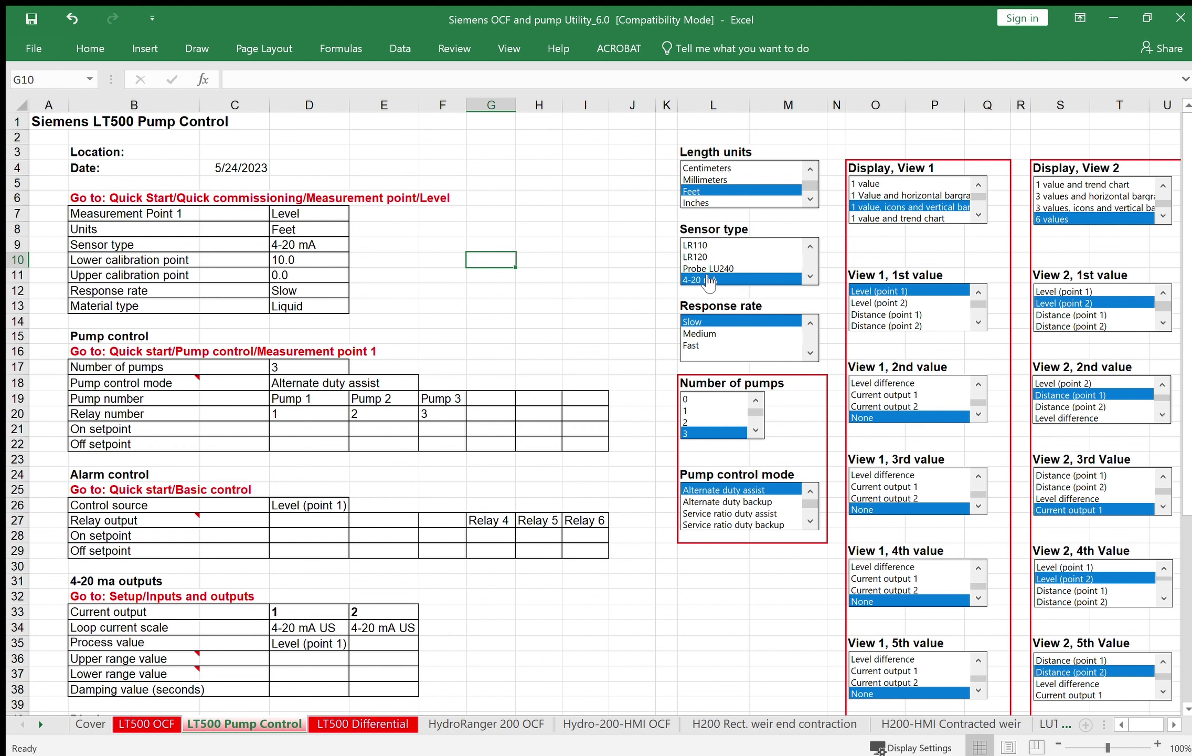
Step: Choose Medium response and 2 pumps; enter Pump 1 on/off 4/3 and Pump 2 on/off 6/3
click(694, 334)
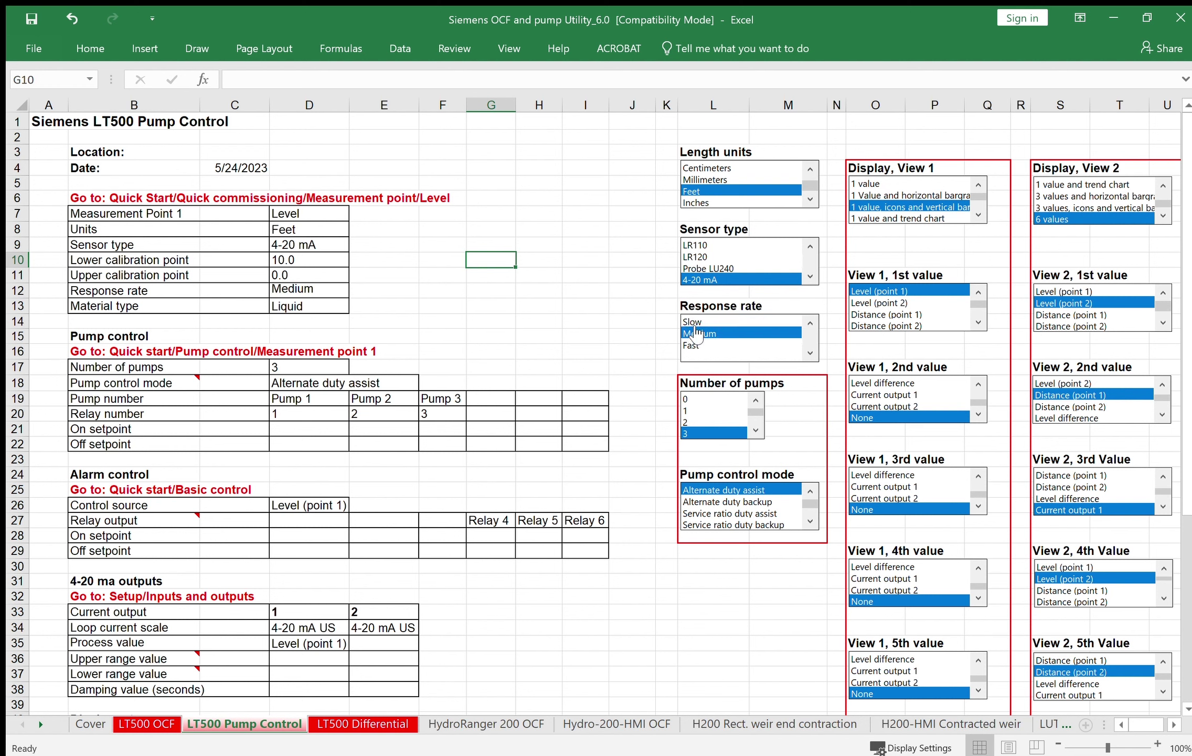
click(691, 422)
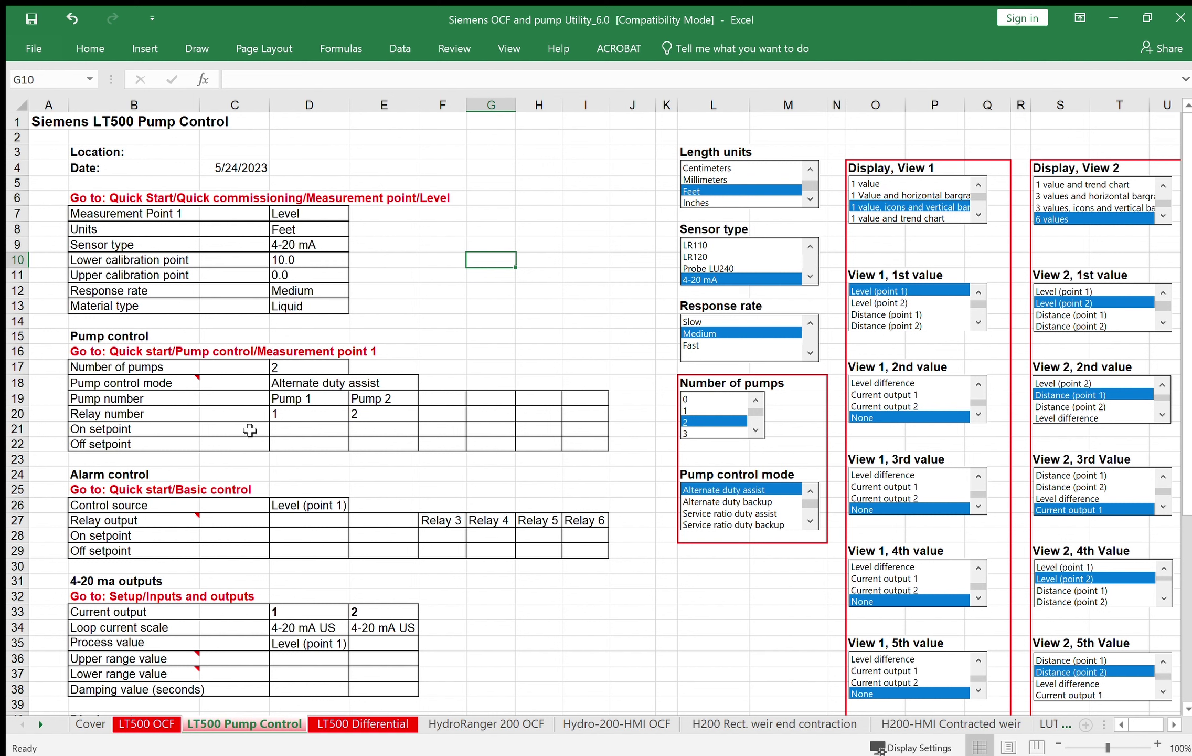
click(294, 426)
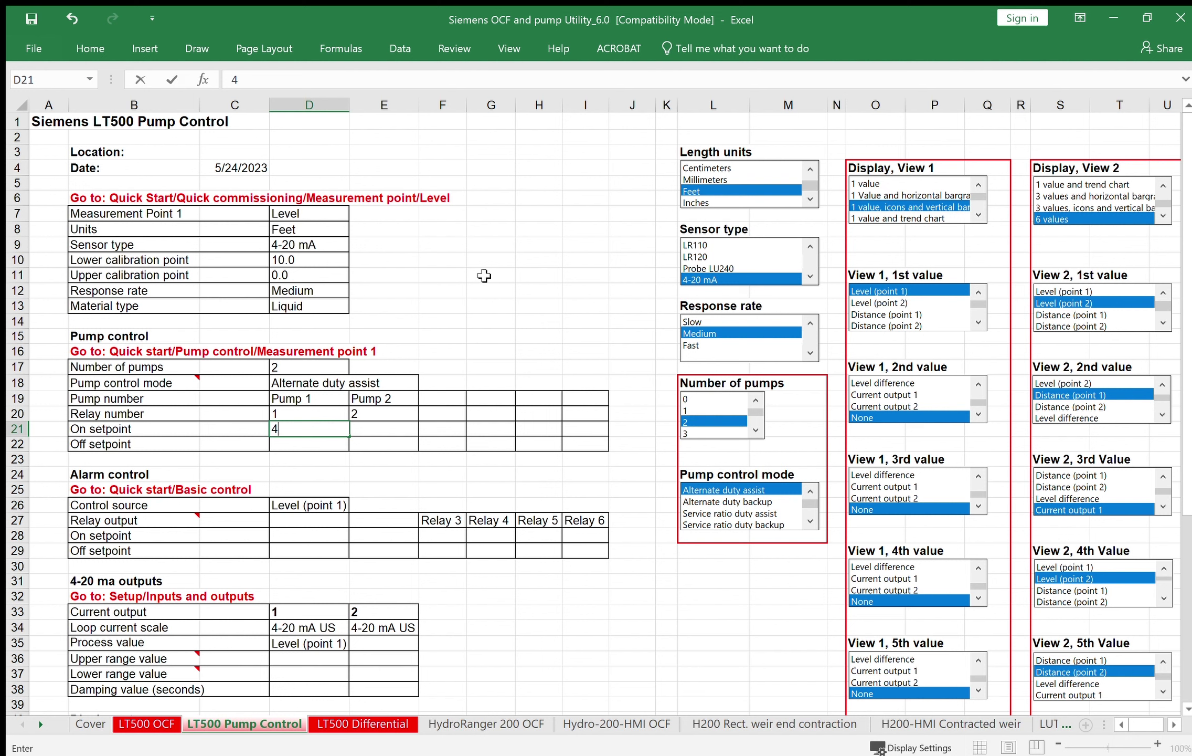
text(4)
click(334, 446)
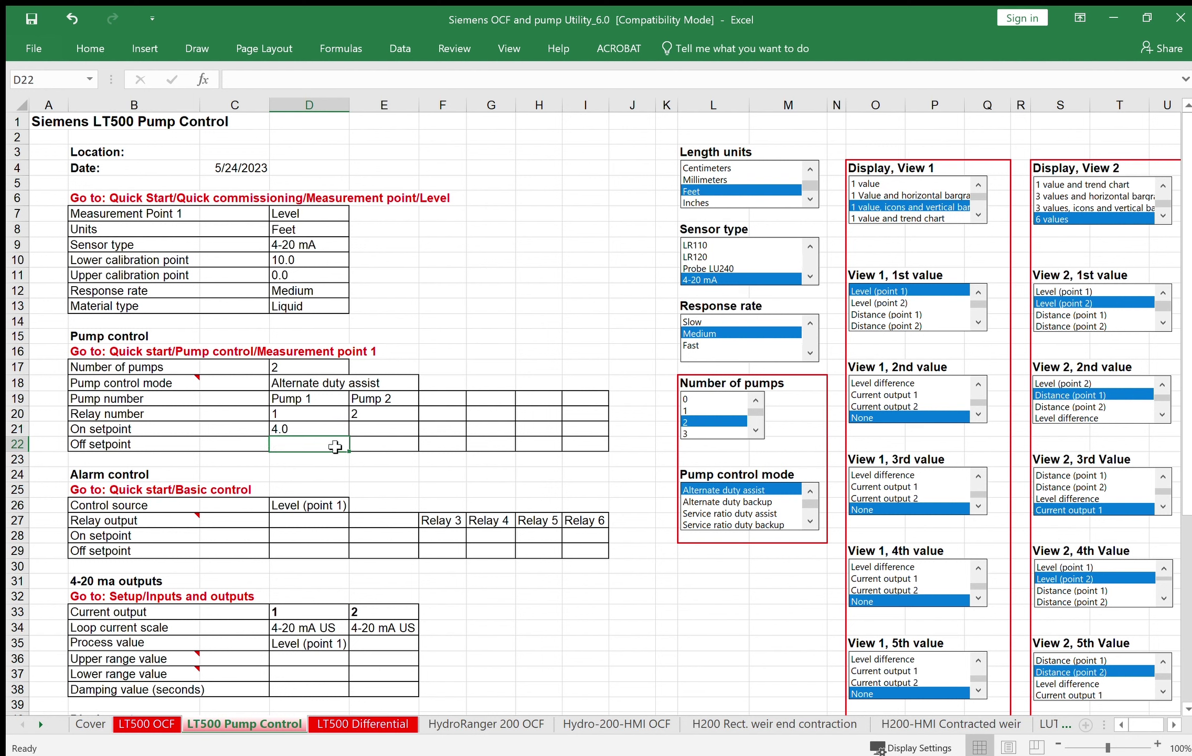
text(3)
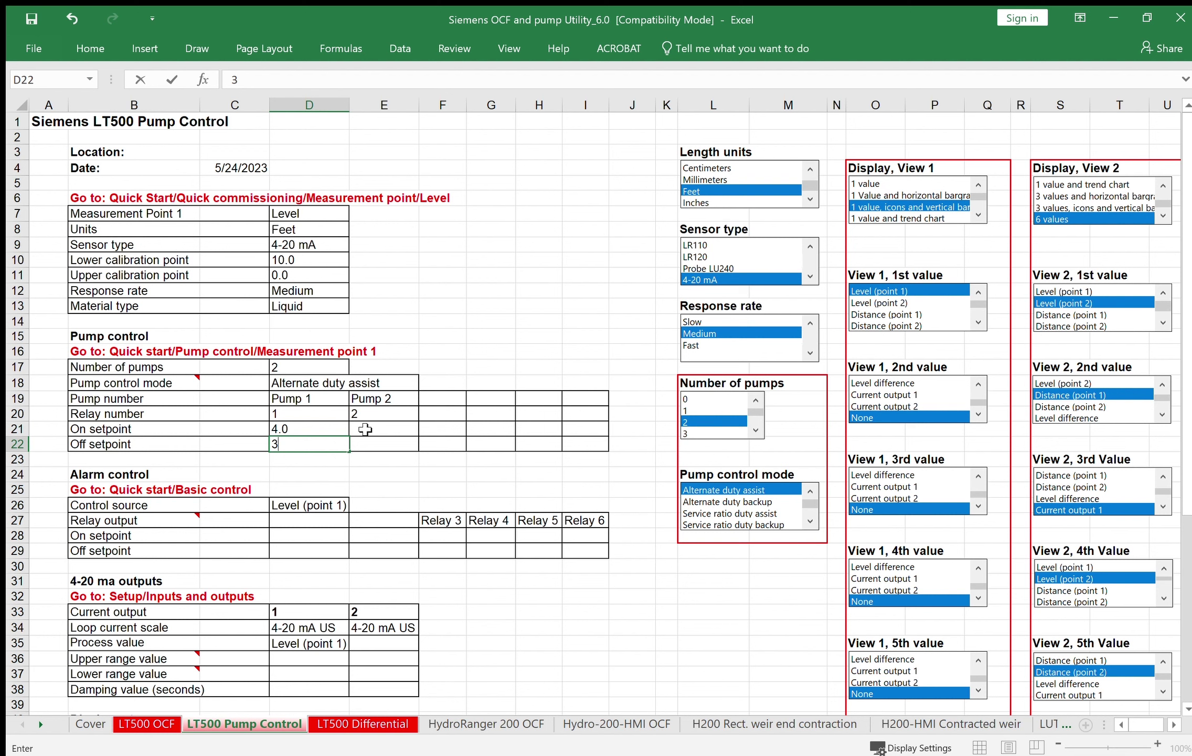
click(366, 429)
text(6)
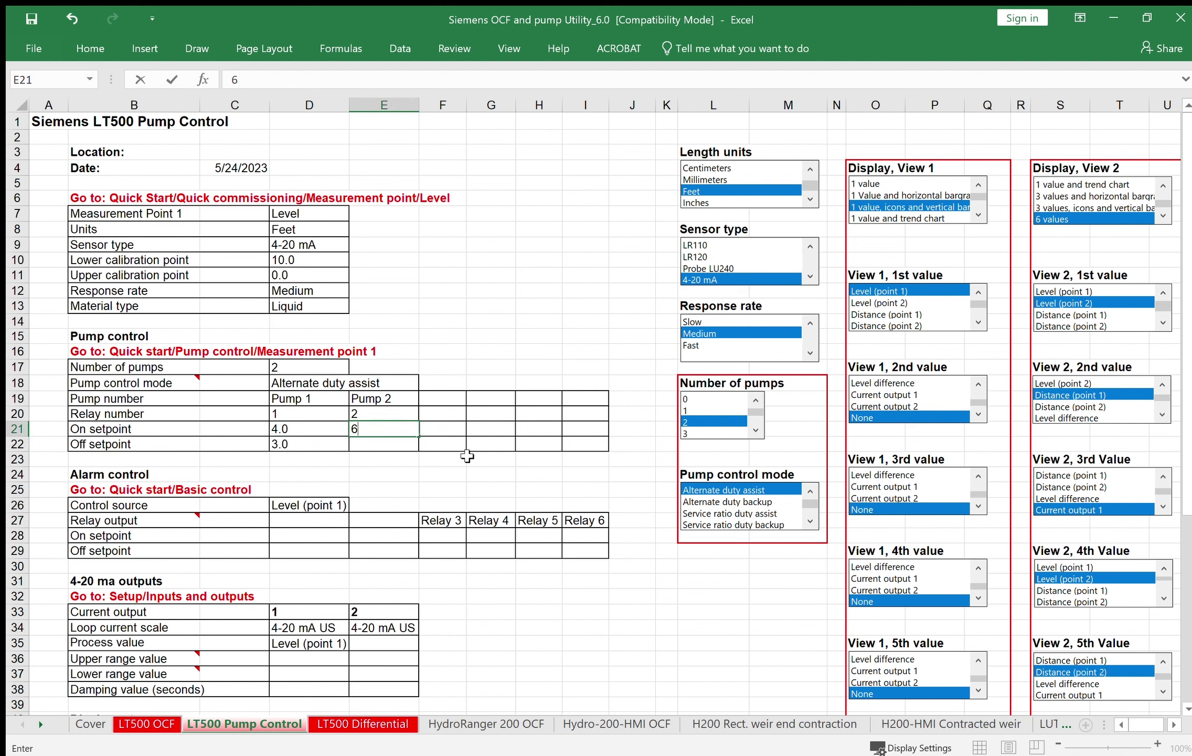
click(377, 443)
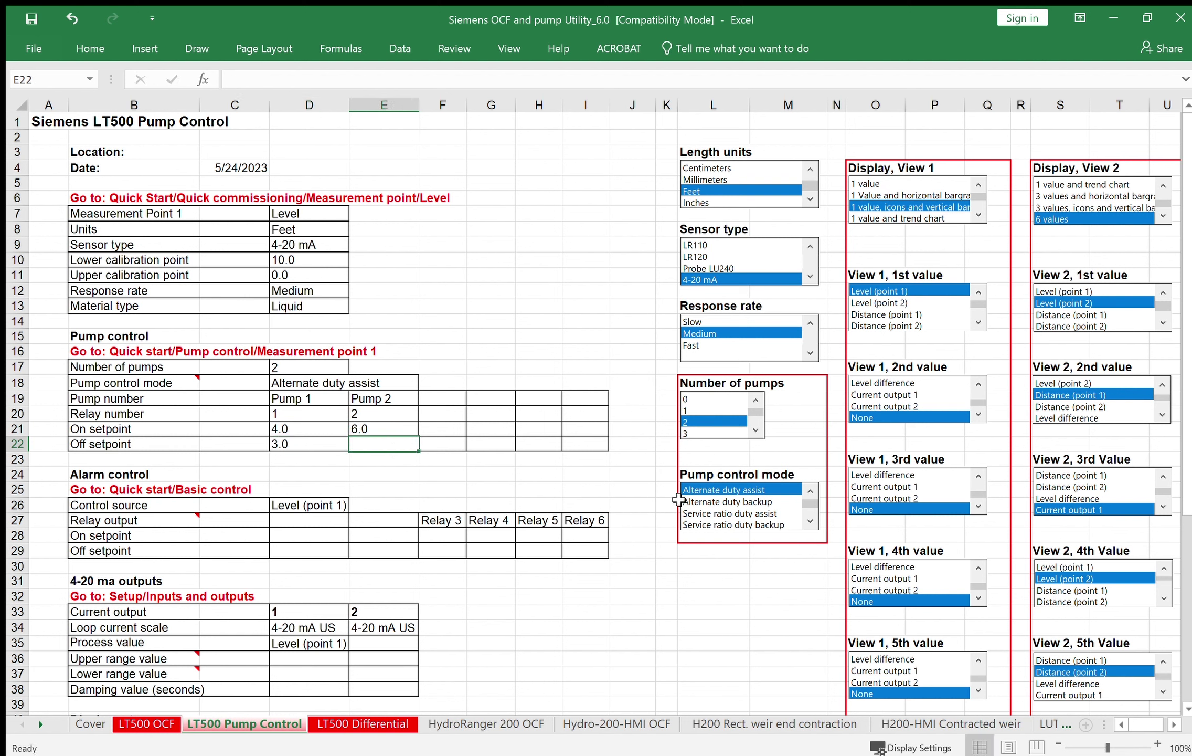
text(3)
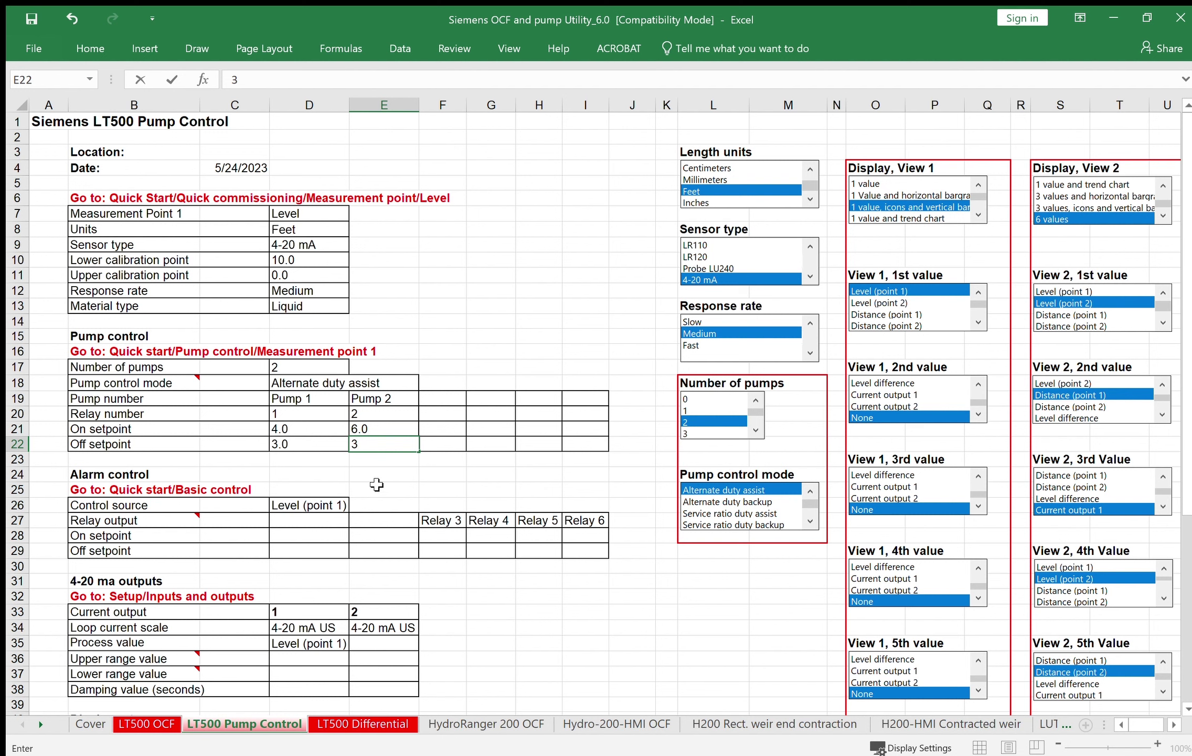
Step: Enter alarm setpoints: Relay 3 on 7, off 6.5; Relay 4 on 2, off 2.5
click(443, 534)
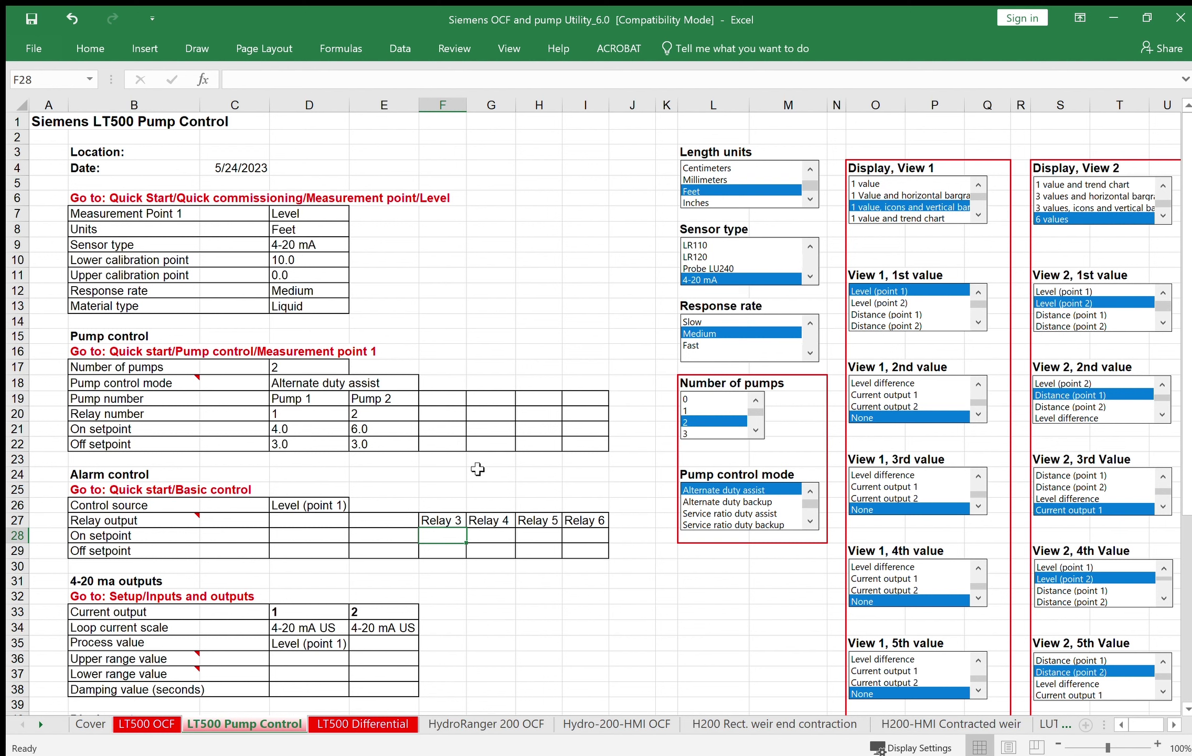
text(7)
click(441, 547)
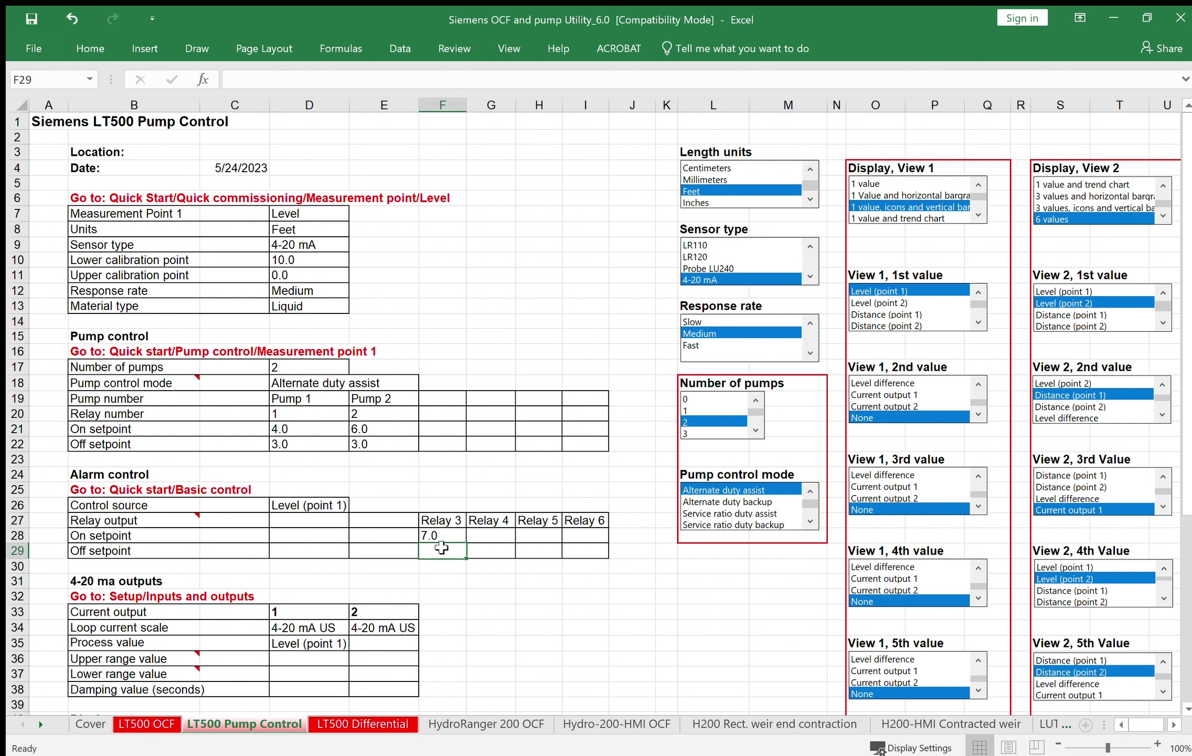
text(6.5)
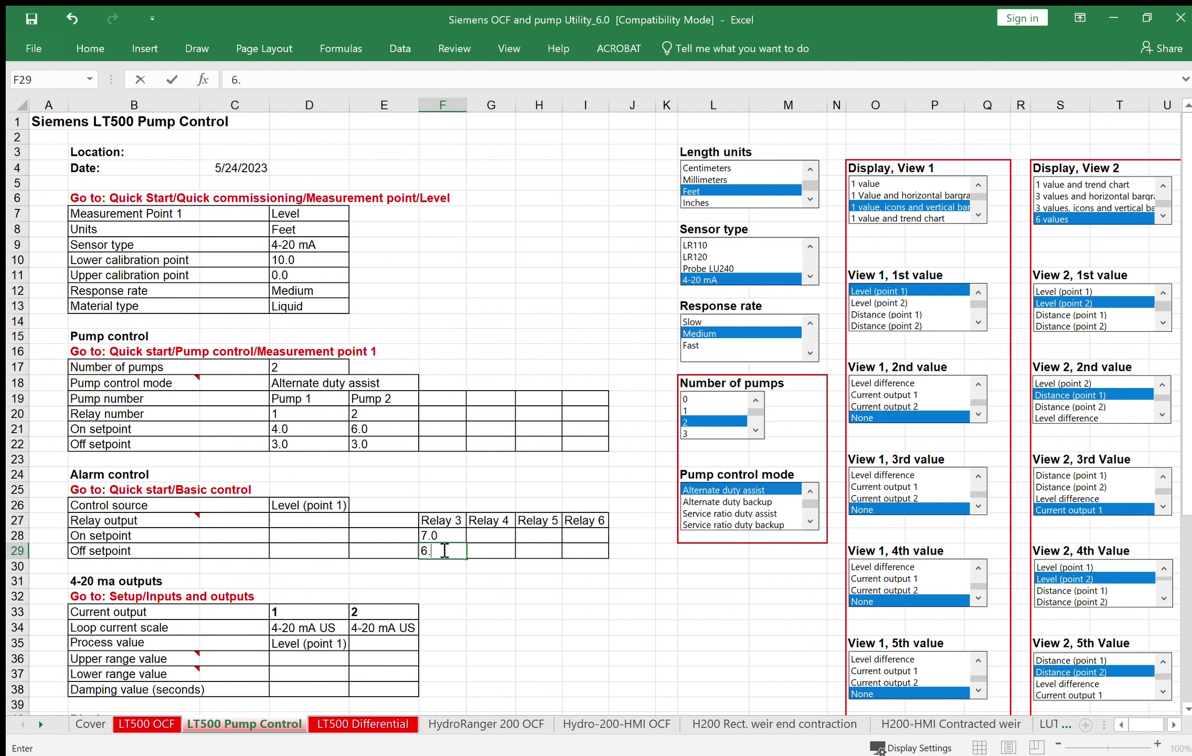
click(486, 535)
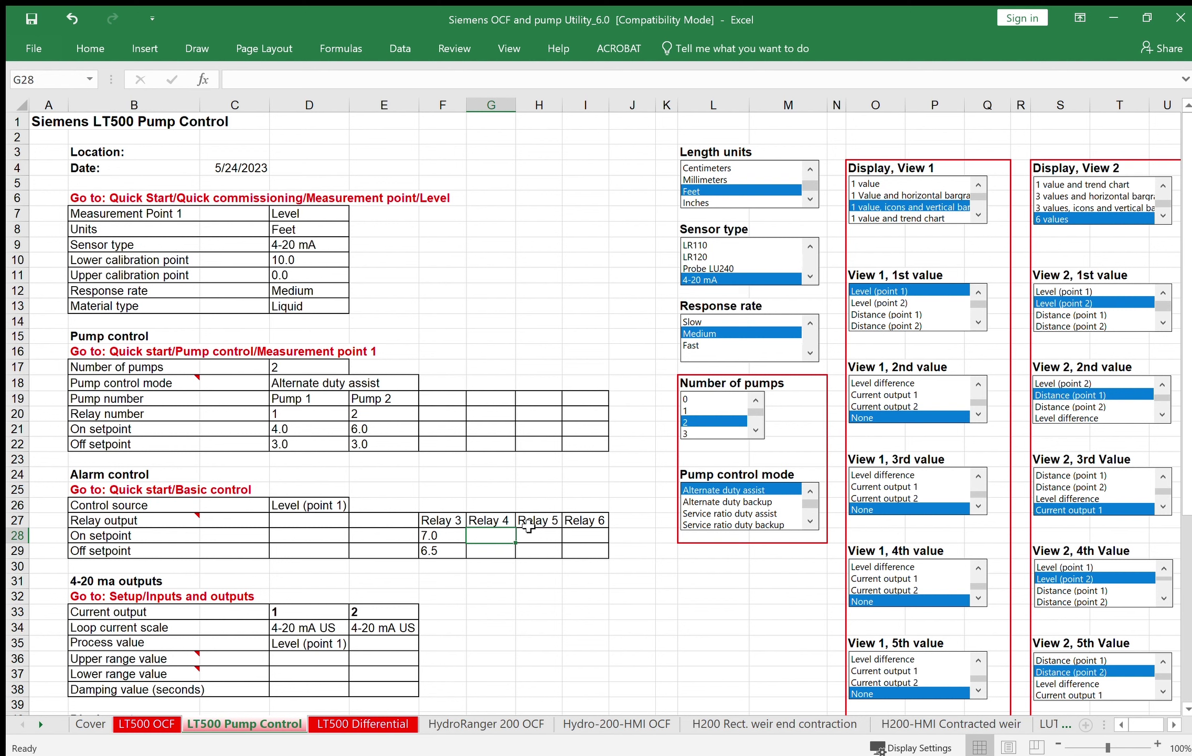
text(2)
click(495, 550)
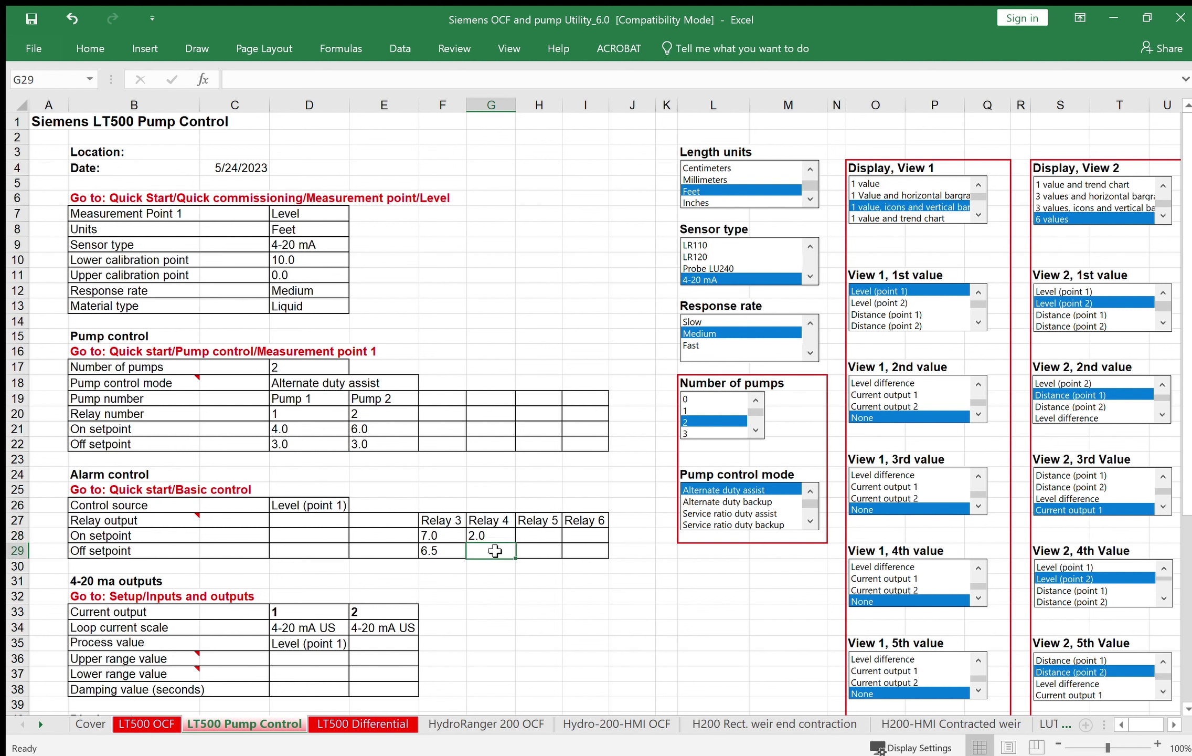
text(2.5)
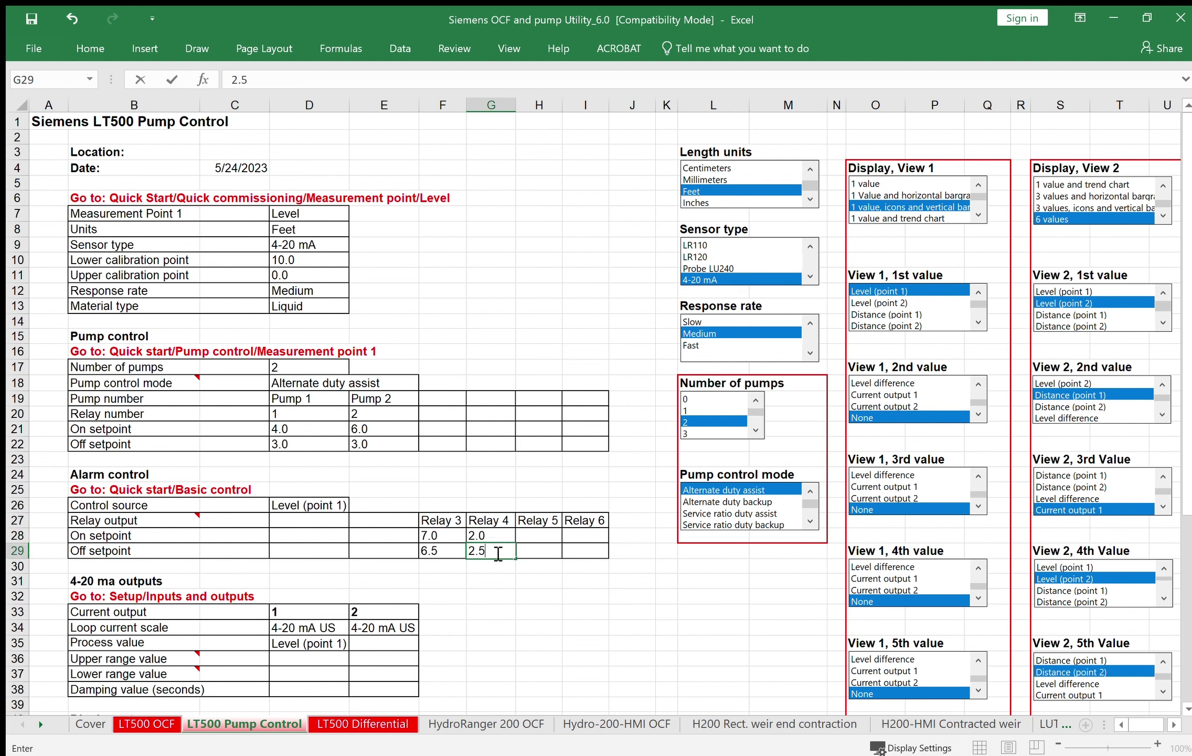
click(530, 598)
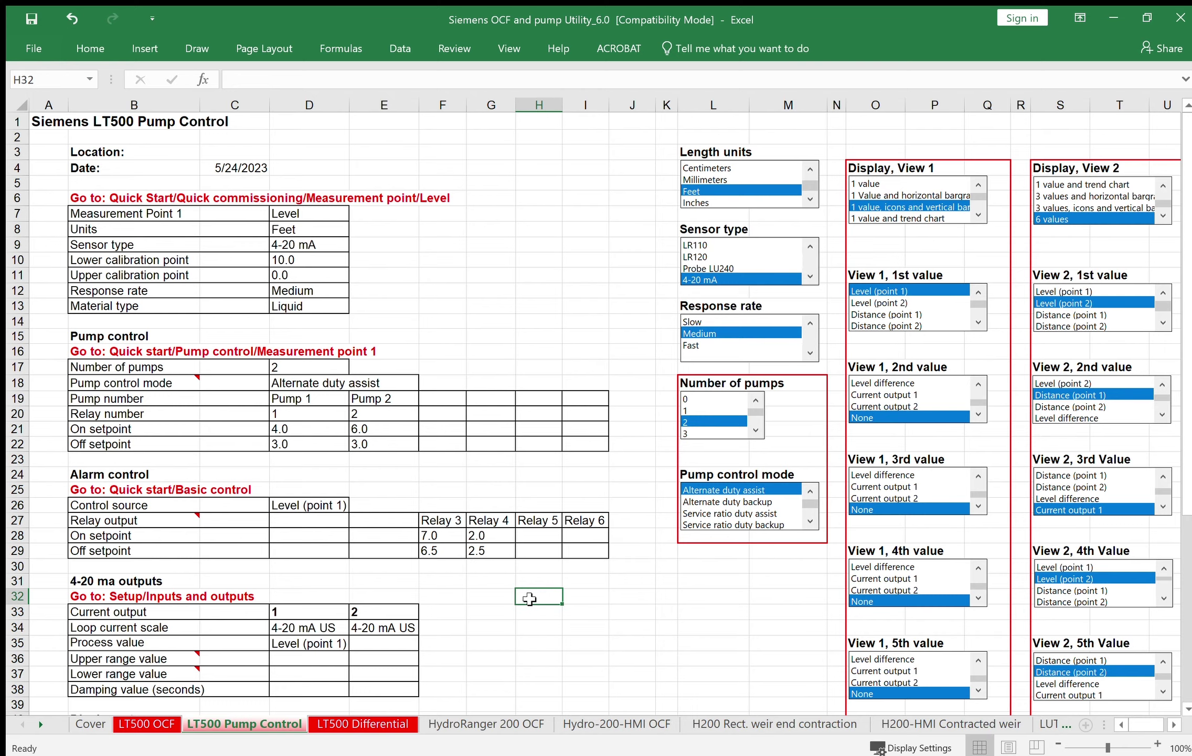
scroll(530, 598, down, 2)
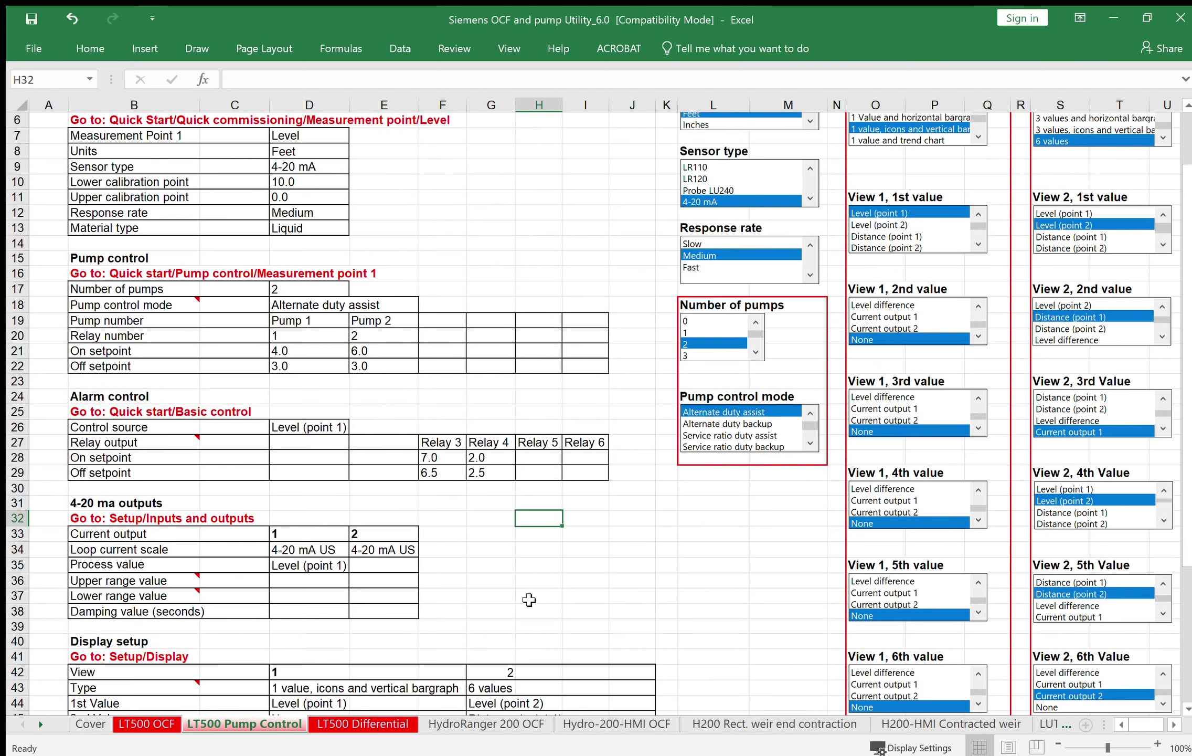
Step: Enter output 1's upper range 10, lower range 0 and damping 2
click(286, 579)
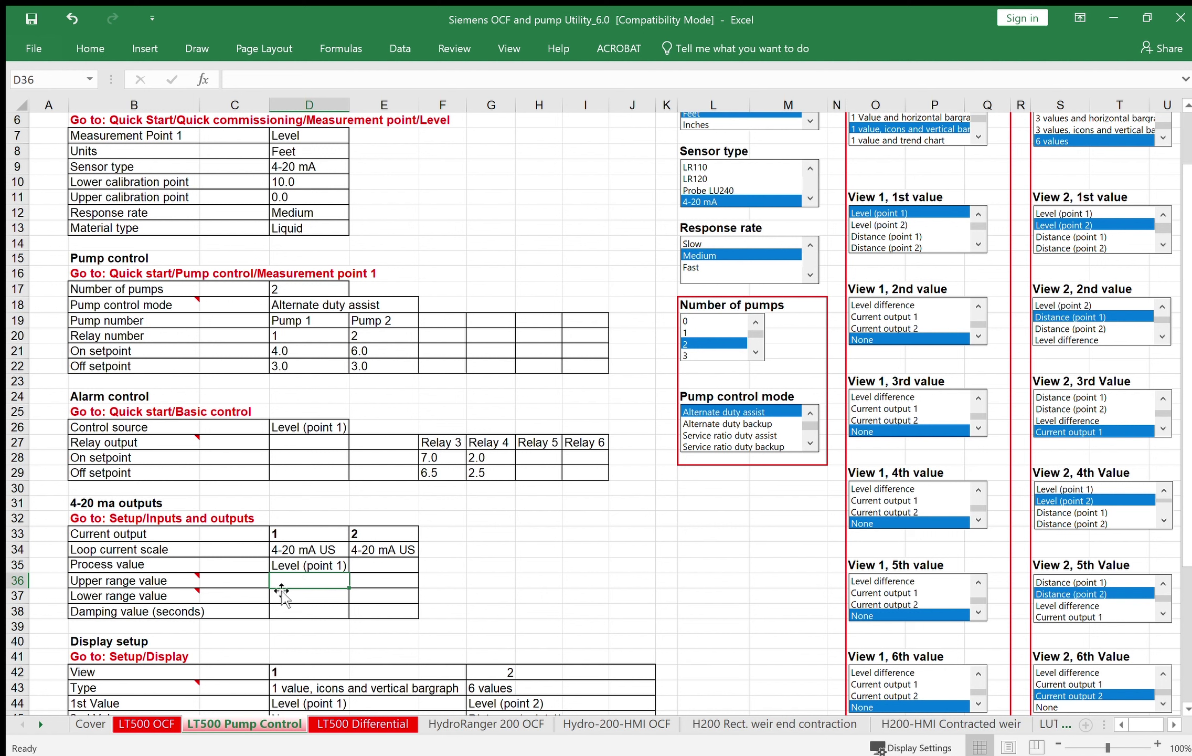
mouse_move(162, 579)
text(10)
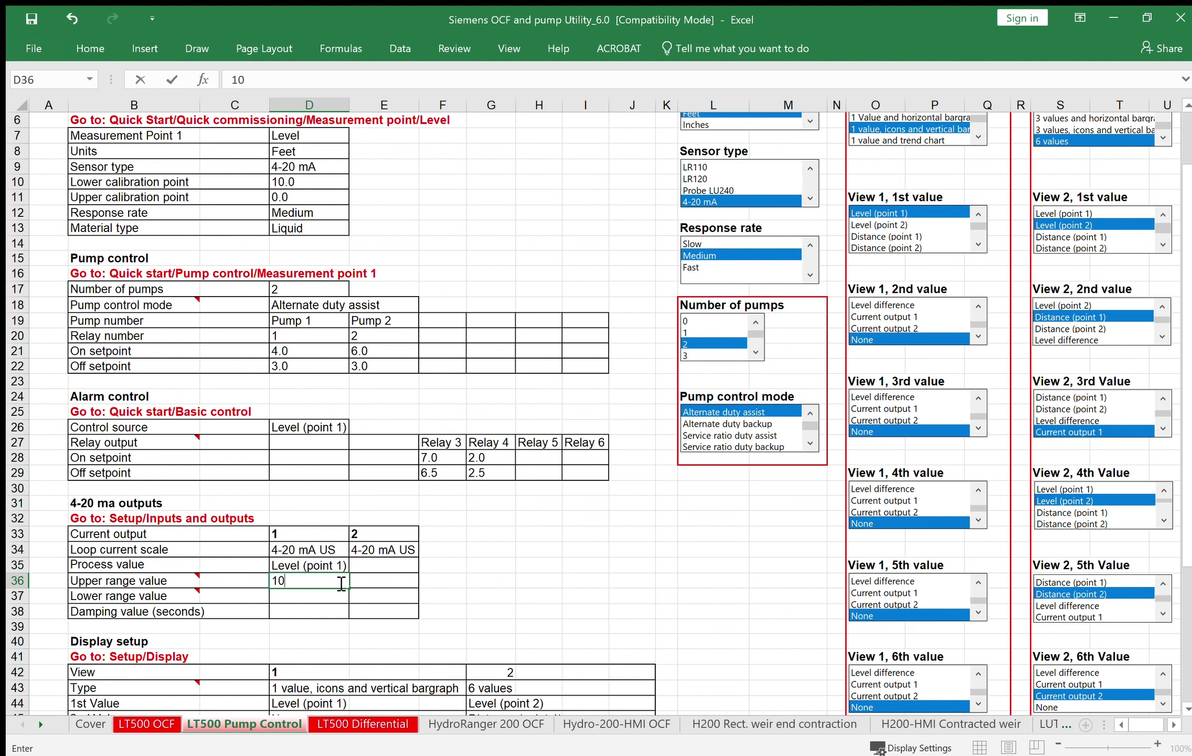
click(306, 595)
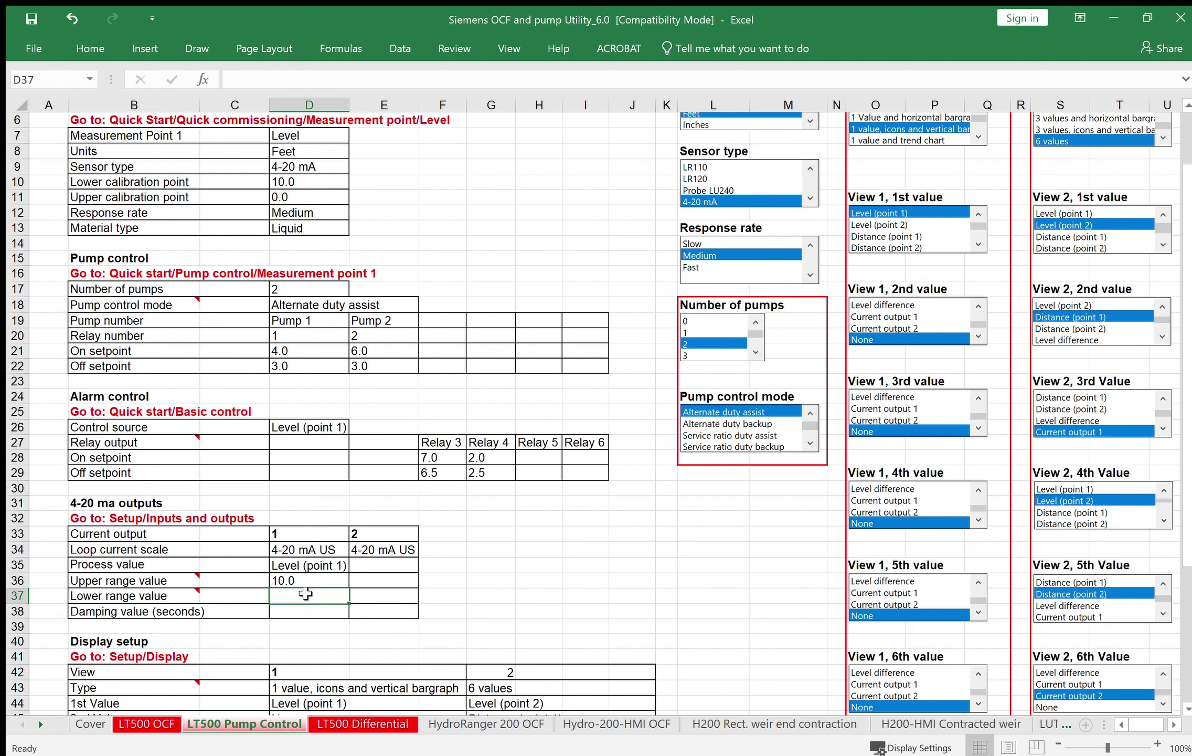
text(0)
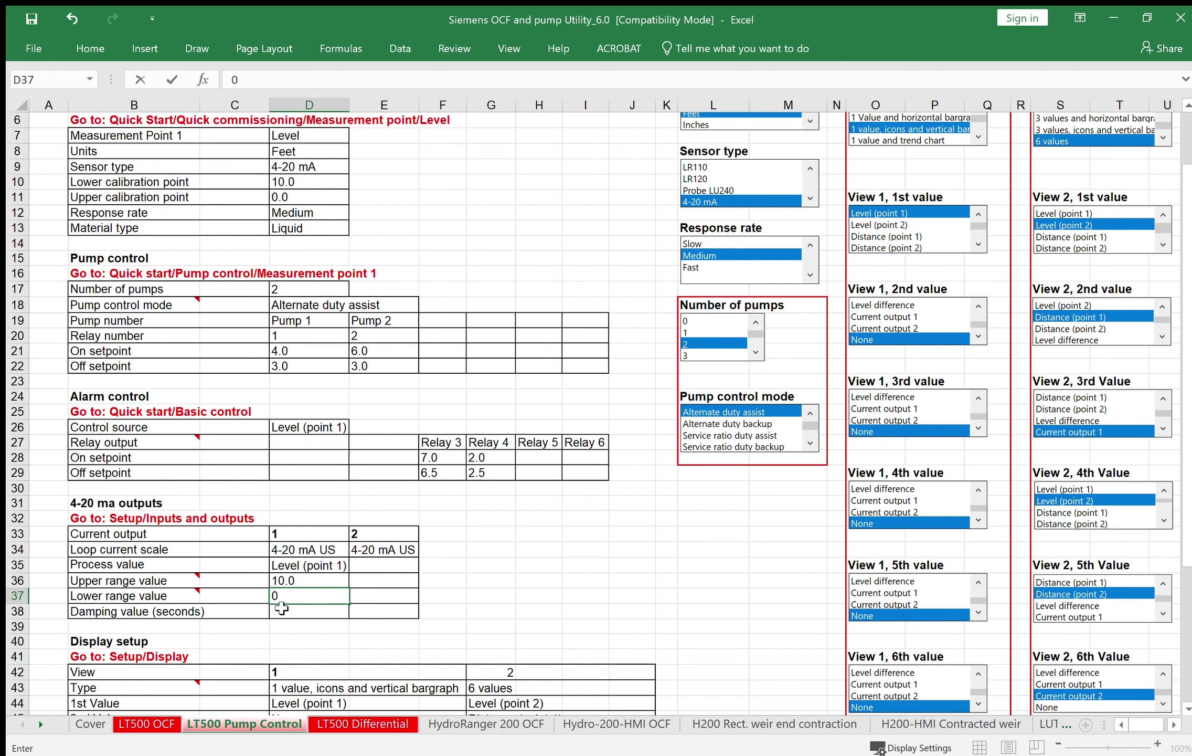
click(306, 611)
text(2)
click(590, 582)
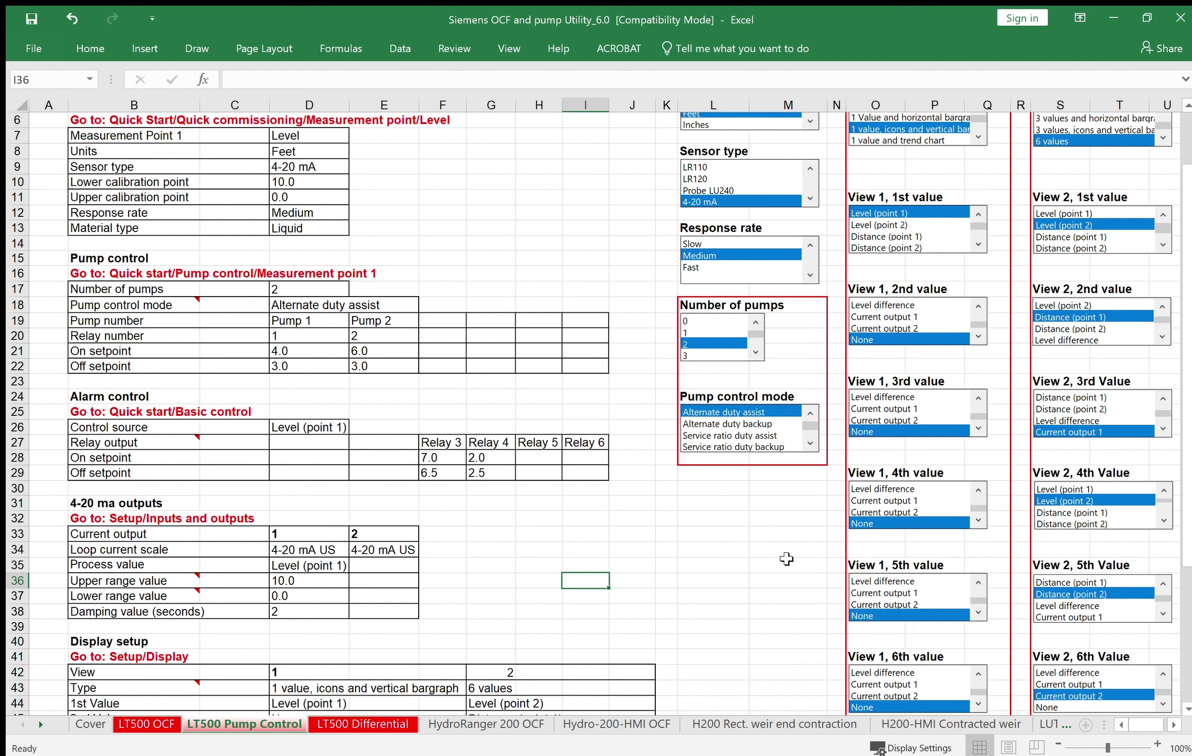
scroll(818, 572, up, 2)
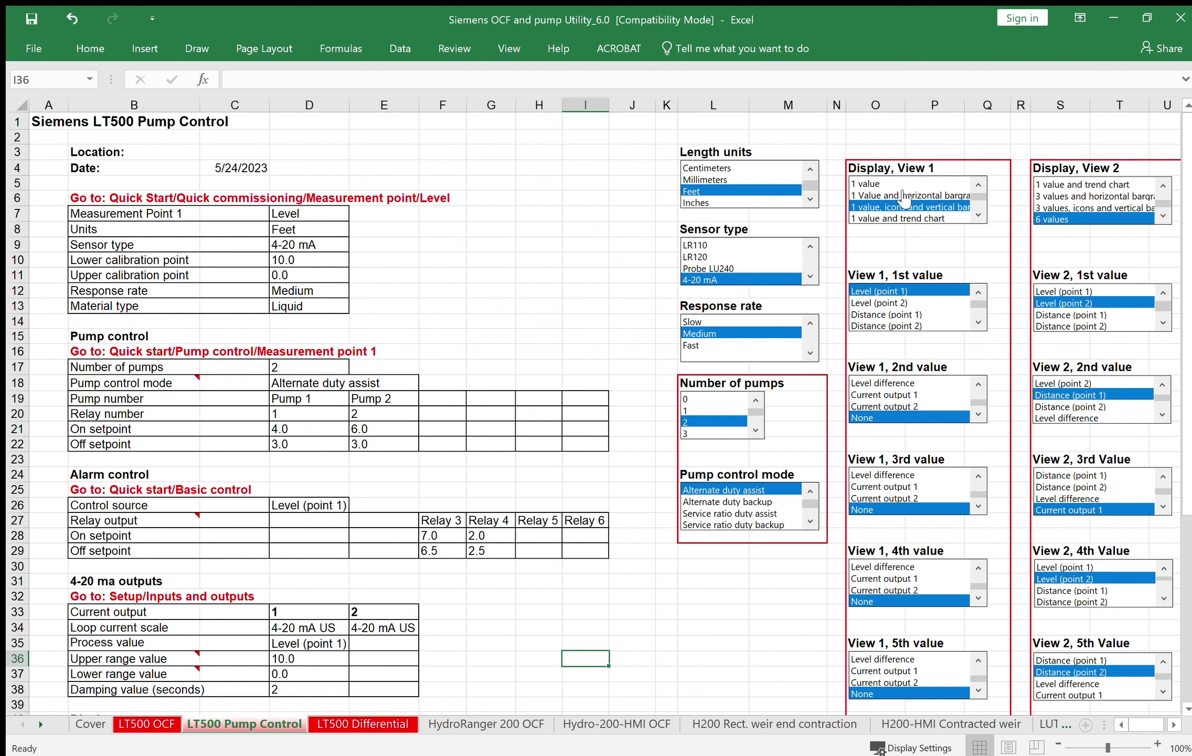
click(903, 198)
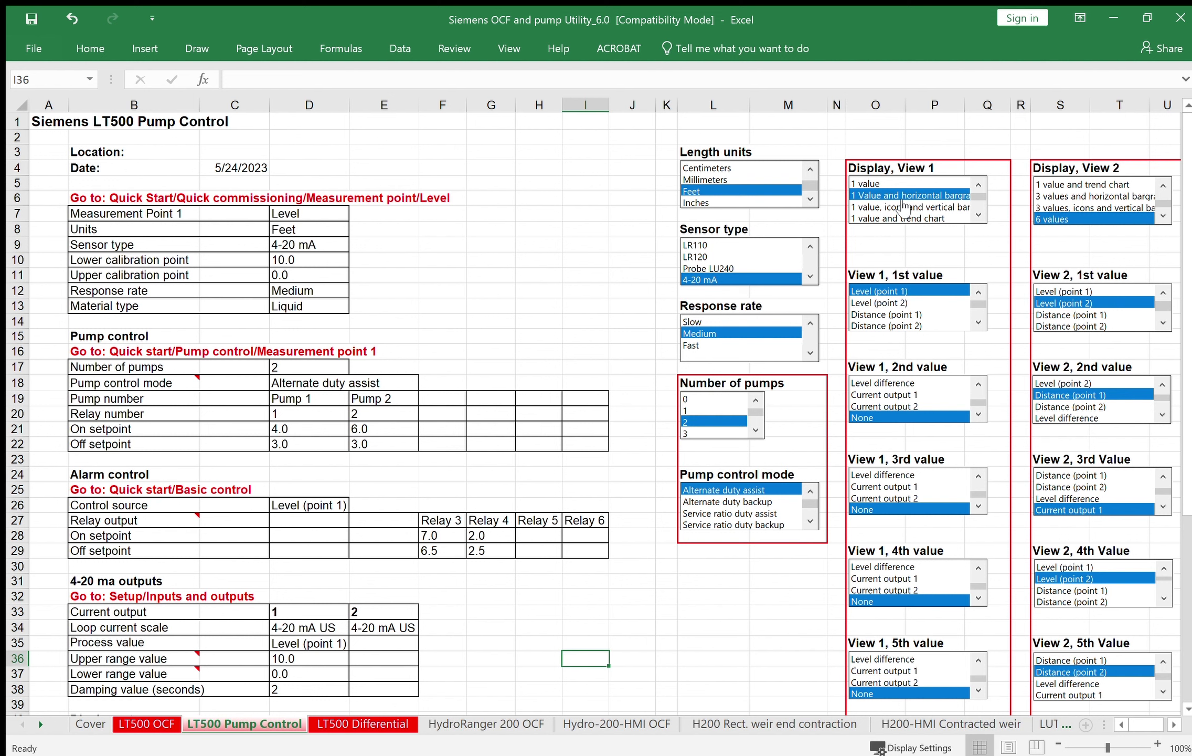
click(903, 205)
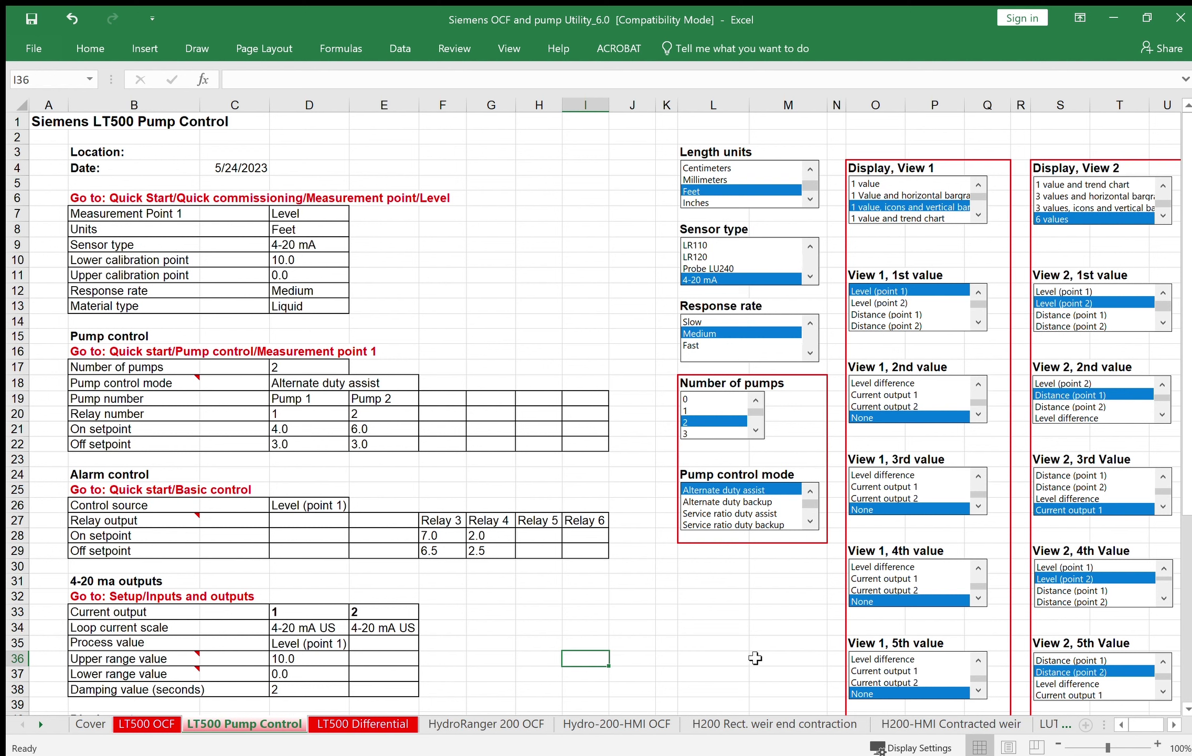
click(367, 725)
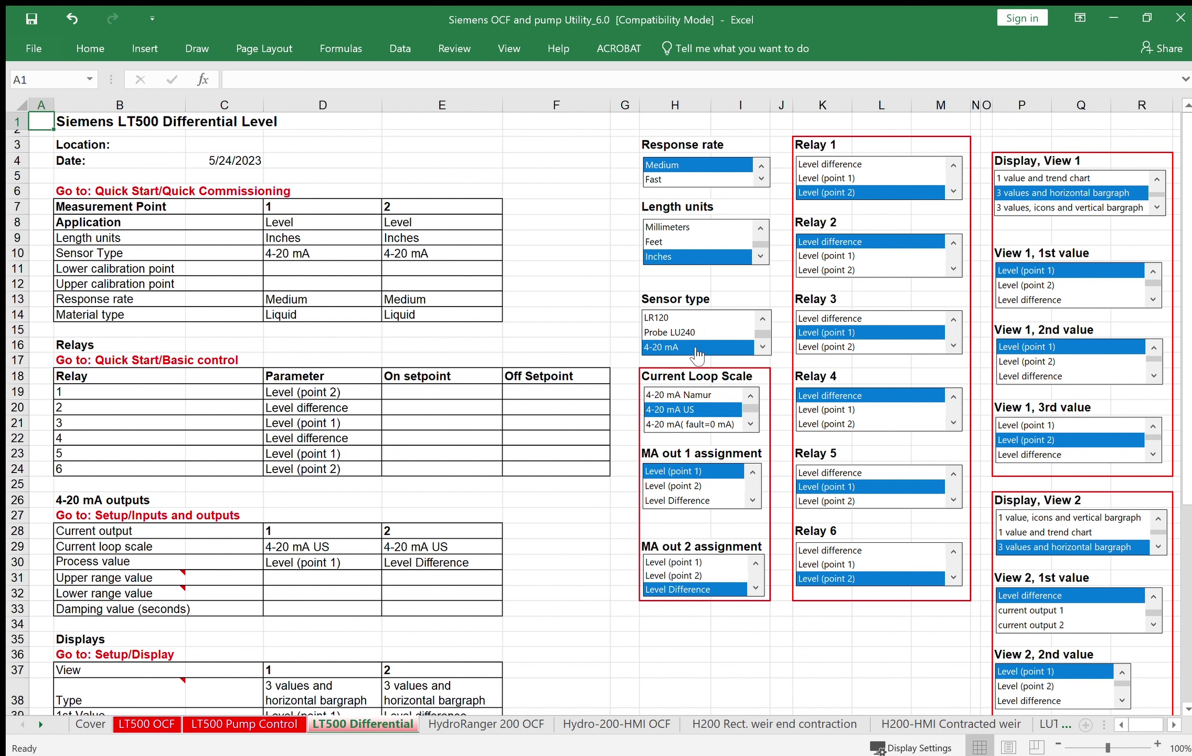
Step: Choose LR120 sensors, Level Difference for mA output 1 and Level (point 1) for output 2
click(661, 317)
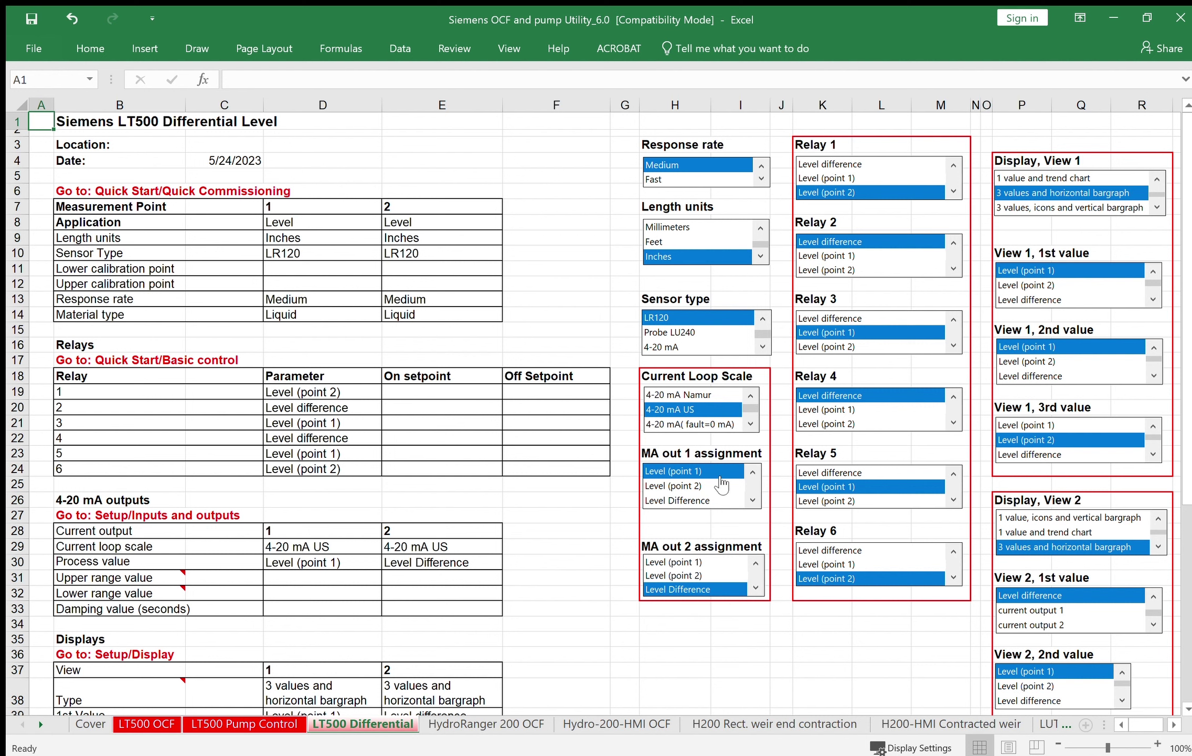
click(681, 500)
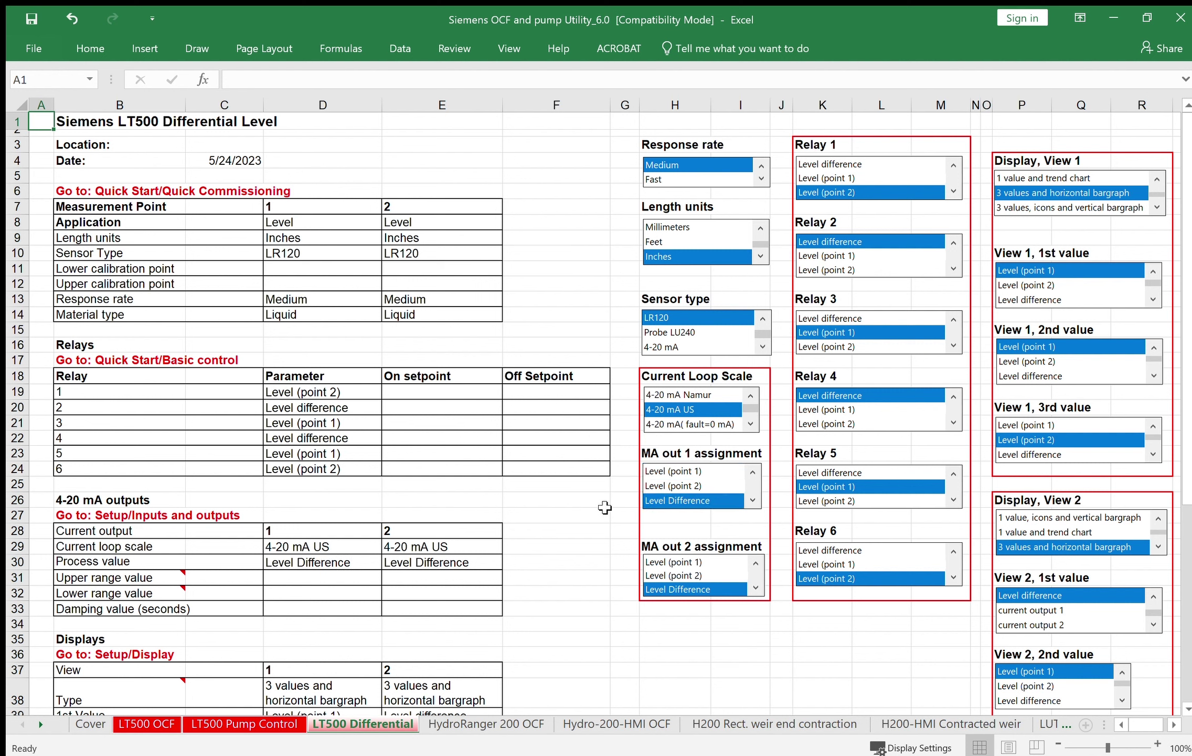
click(662, 563)
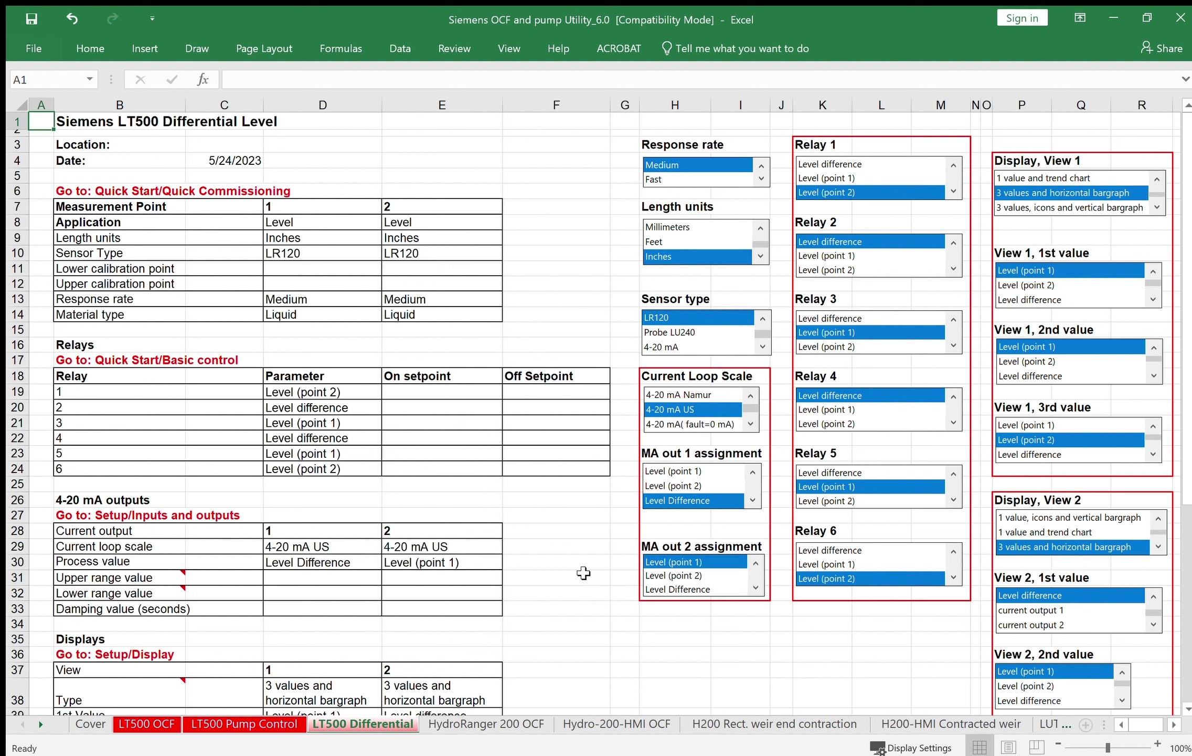
click(287, 271)
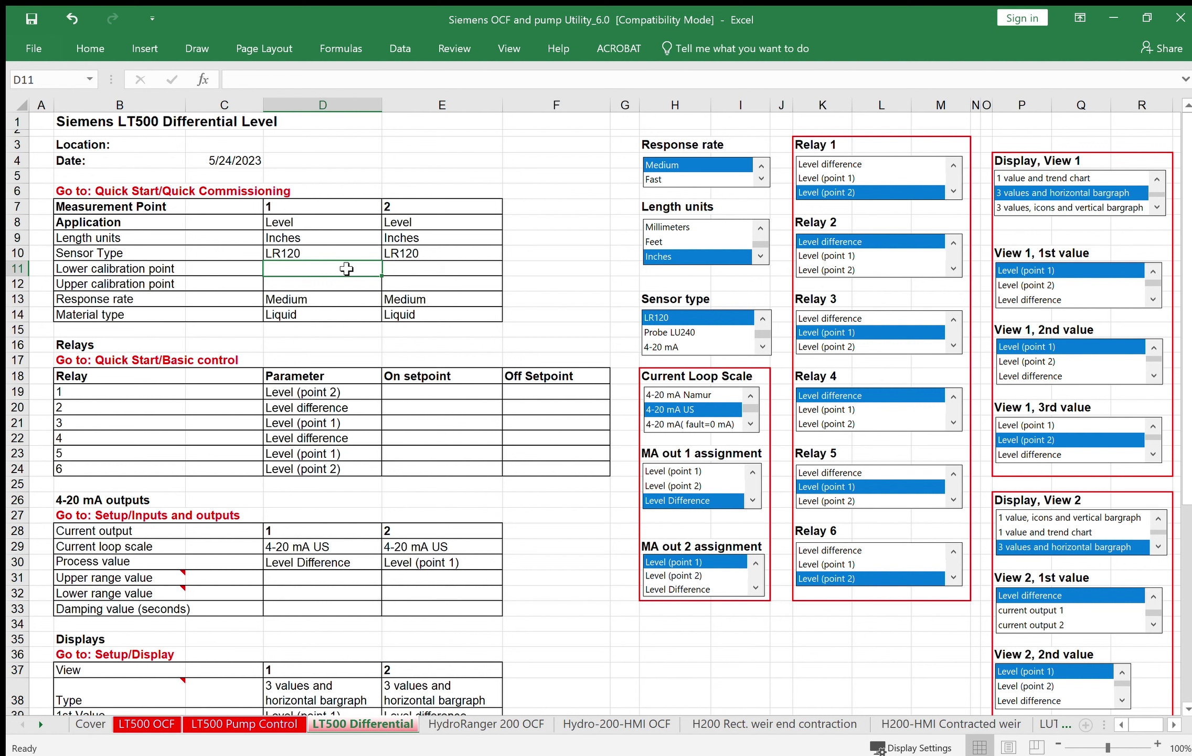
Step: Enter lower calibration 60 and upper calibration 0 for points 1 and 2 in D11:E12
text(60)
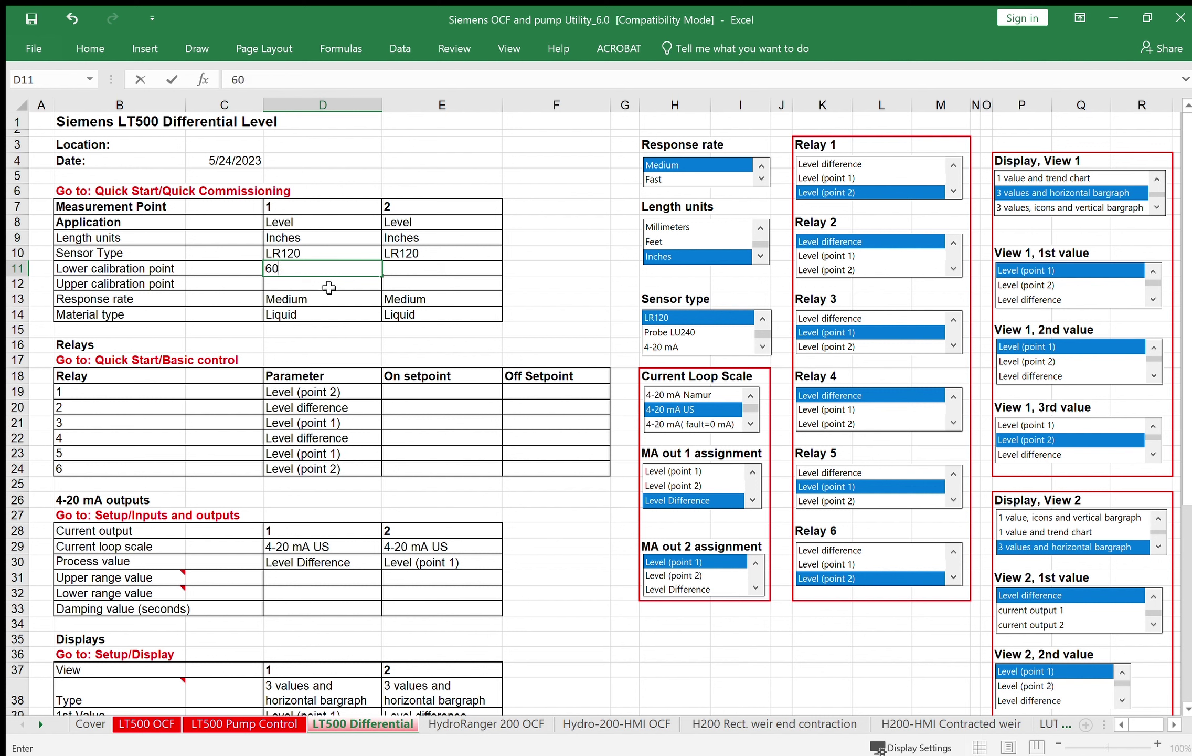
click(329, 288)
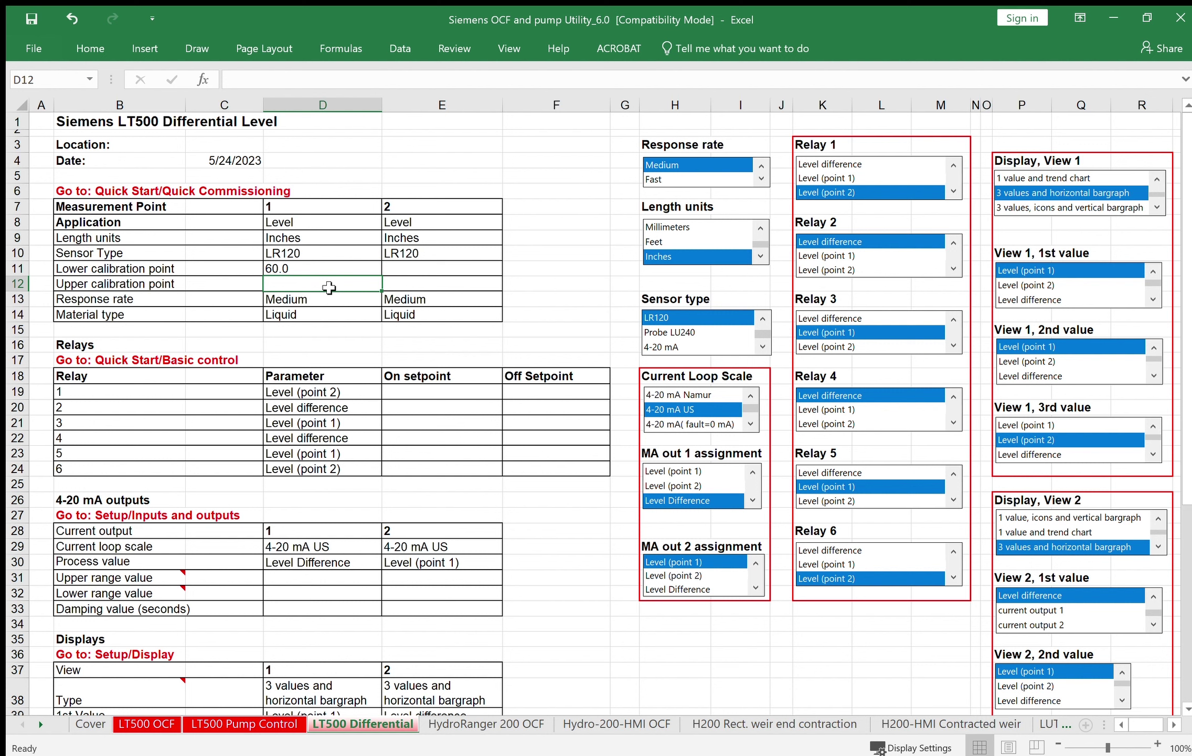
text(0)
click(402, 268)
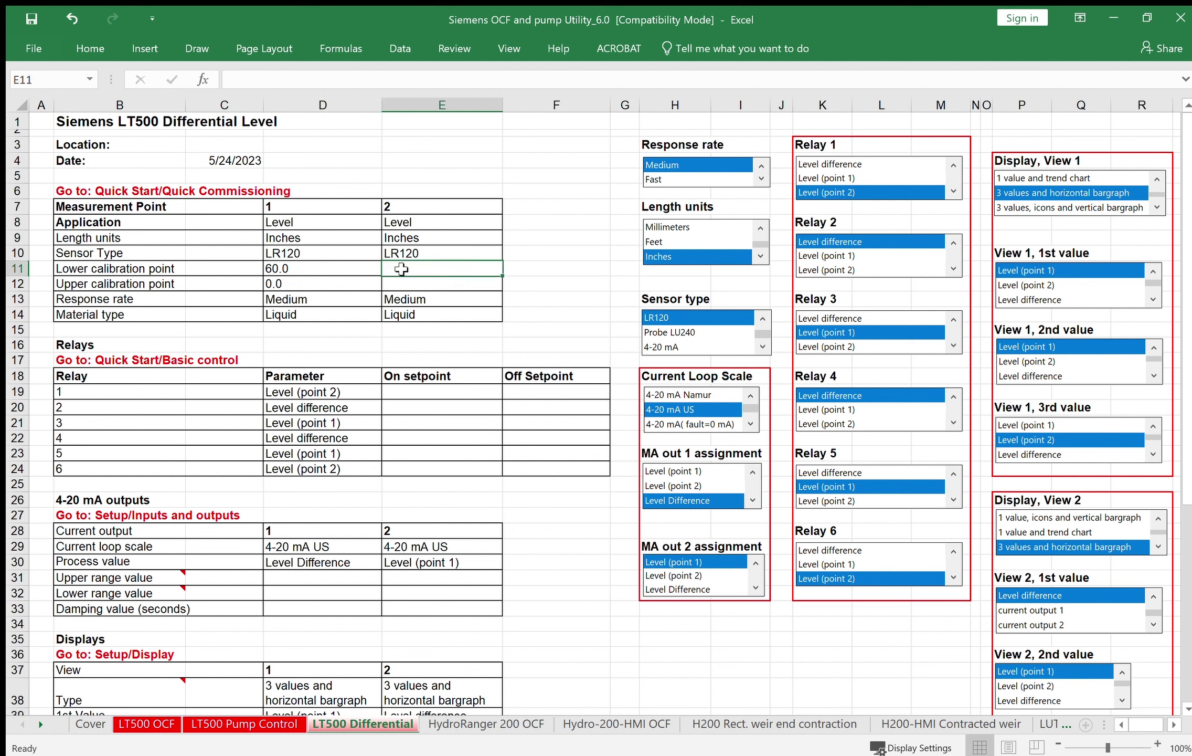
text(60)
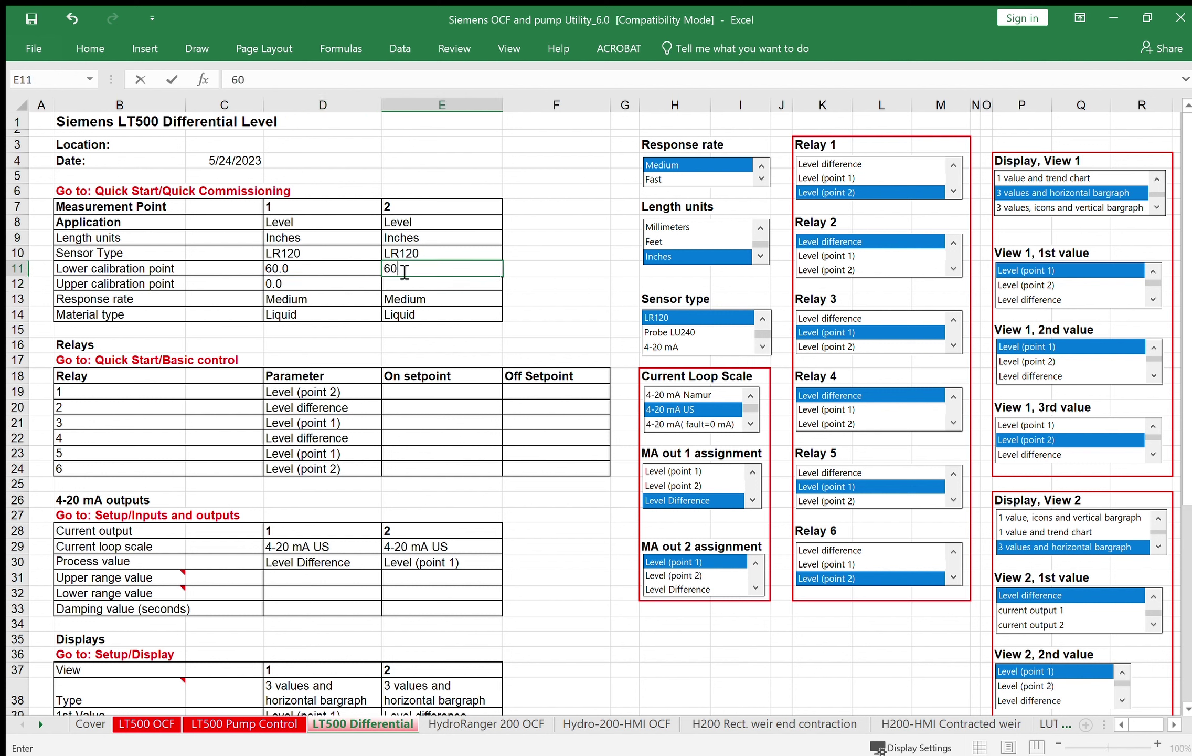
click(400, 286)
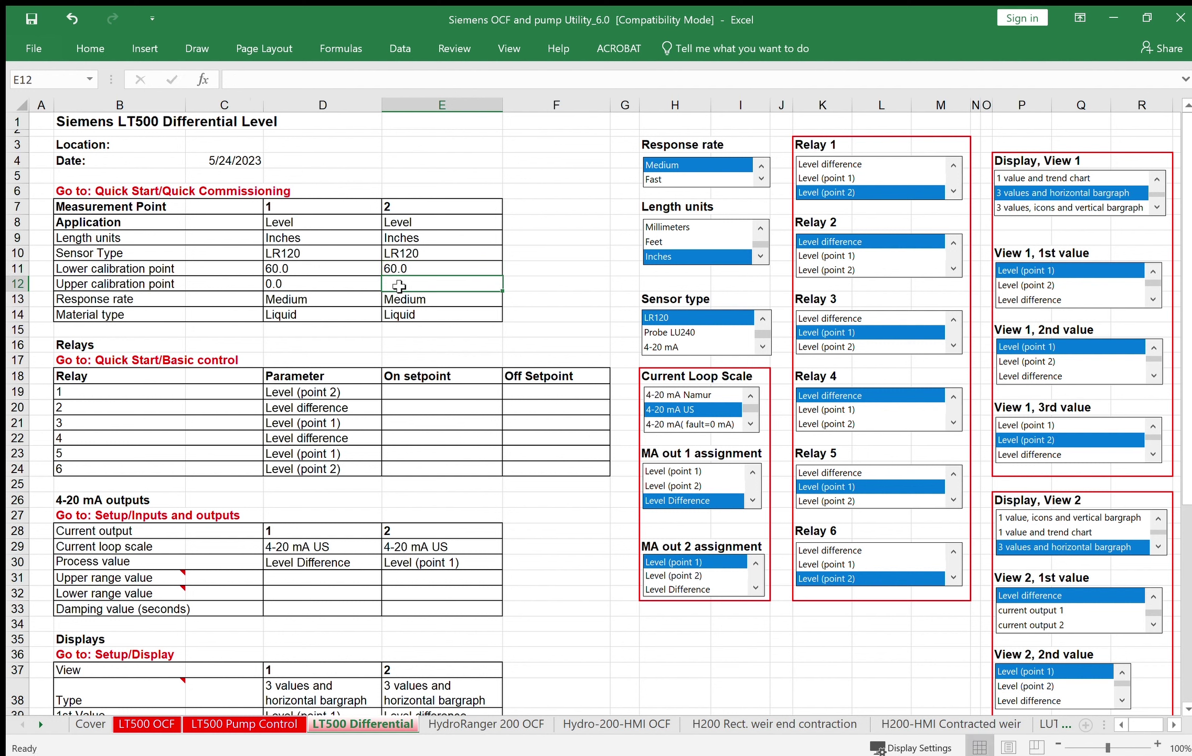
text(0)
click(524, 269)
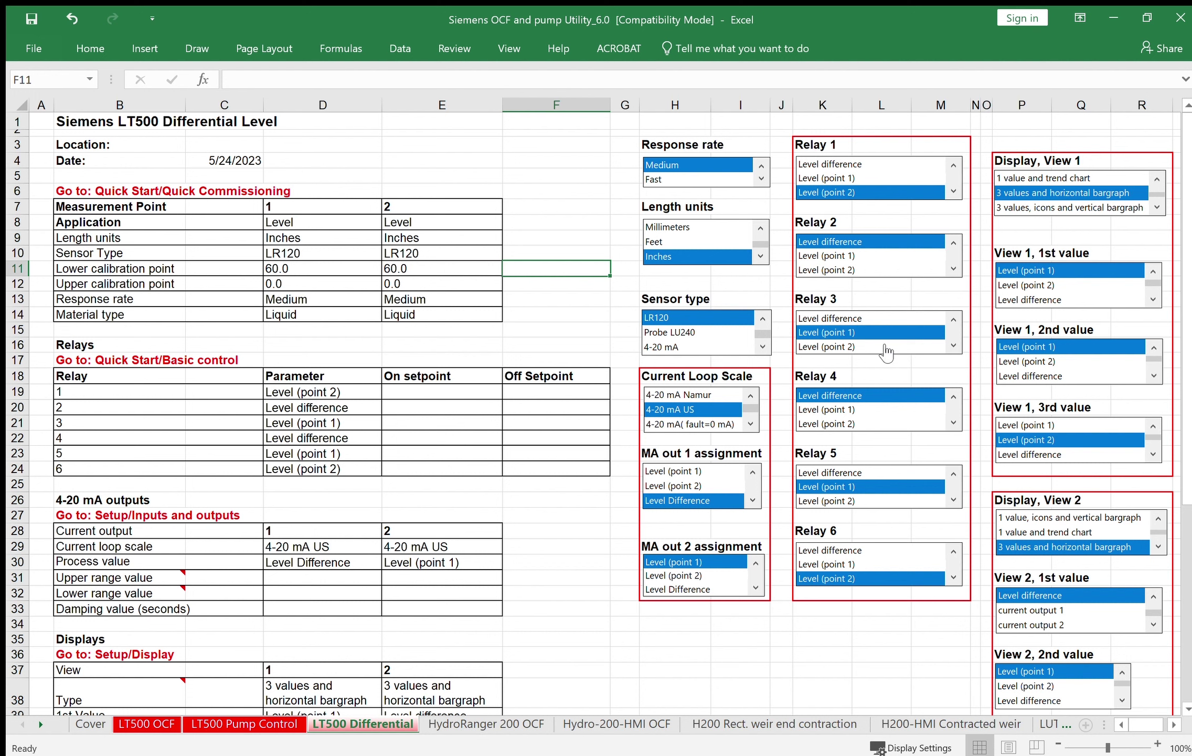
Step: Assign relay 1 to Level difference and relay 2 to Level (point 1); set relay 1 on 12, off 6
click(847, 164)
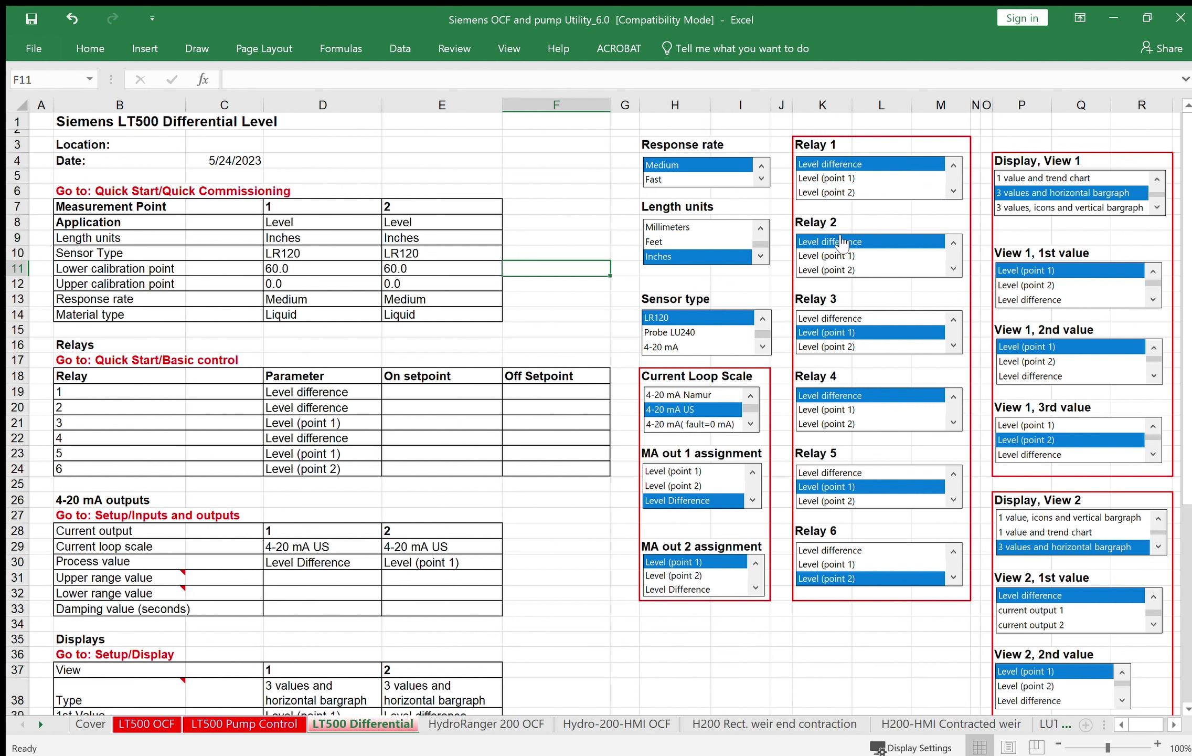
click(839, 256)
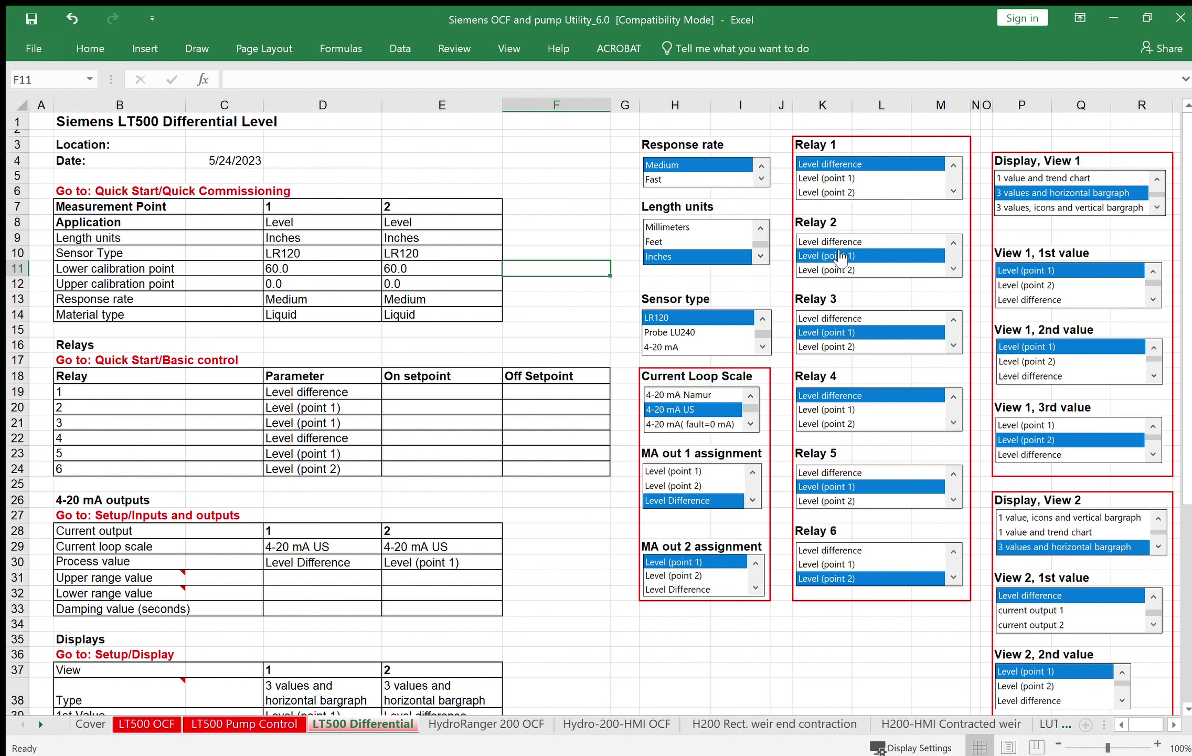
click(423, 391)
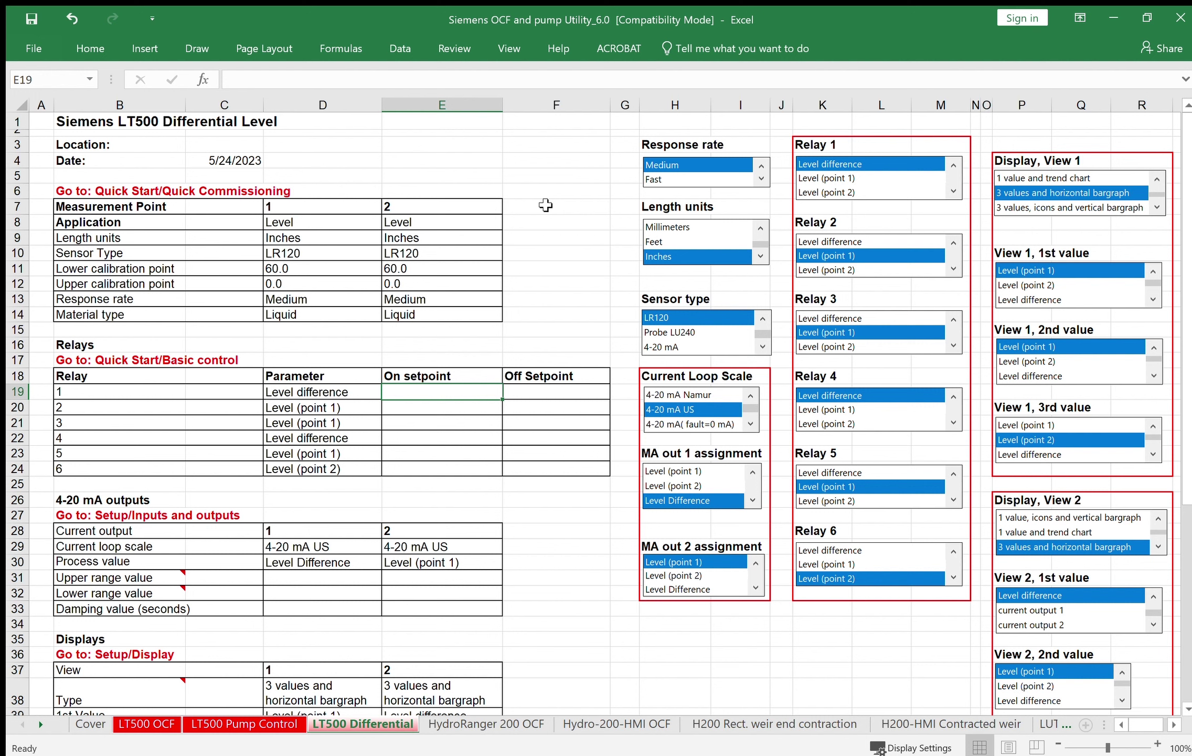
text(12)
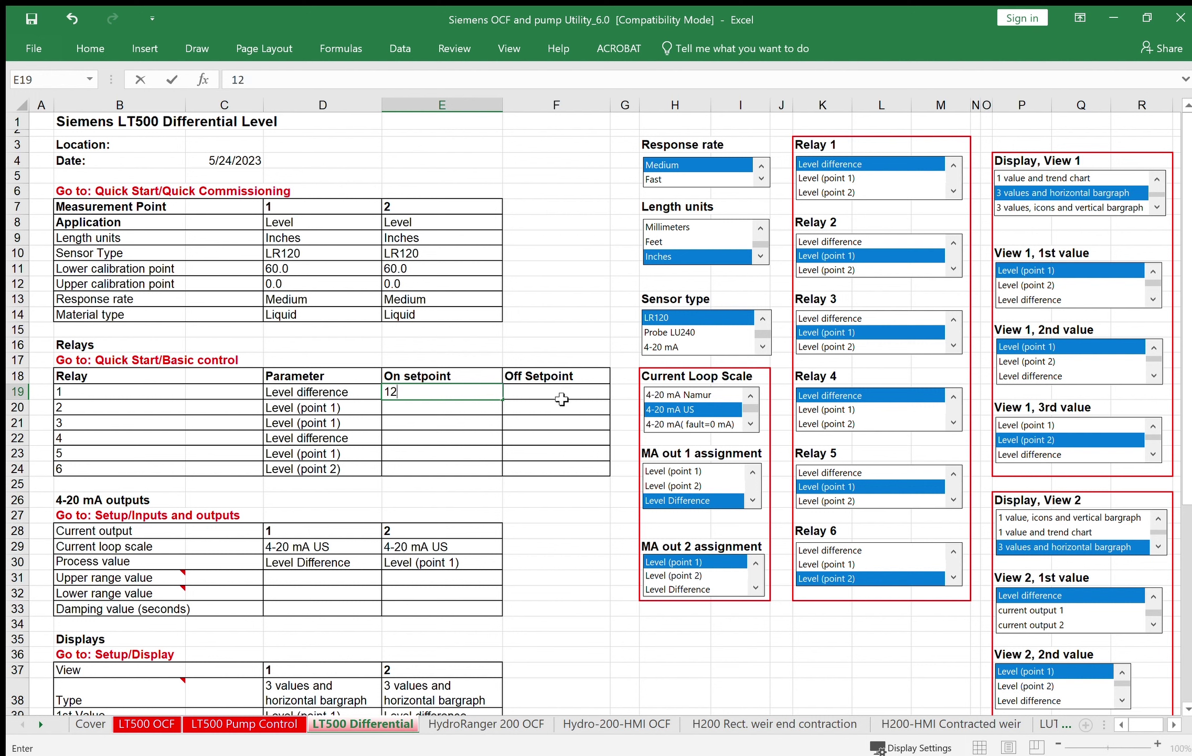
click(551, 394)
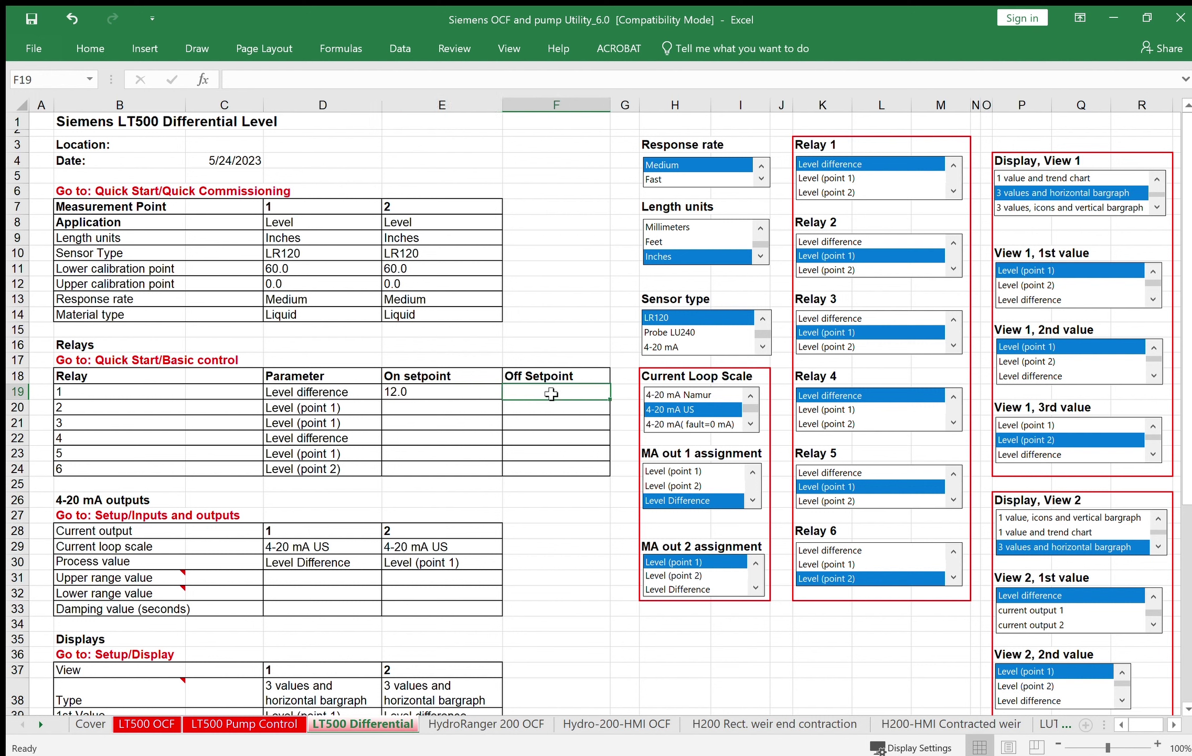
text(6)
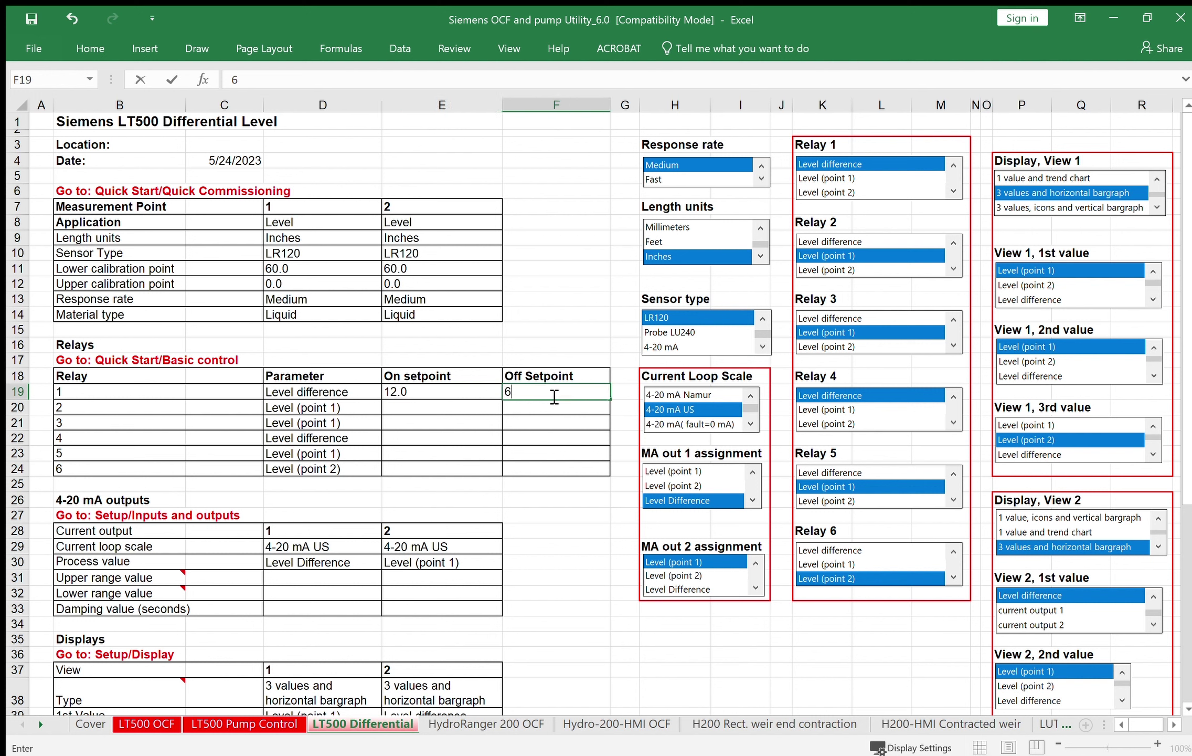
Step: Give relay 2 an on setpoint of 40 and an off setpoint of 30
click(422, 408)
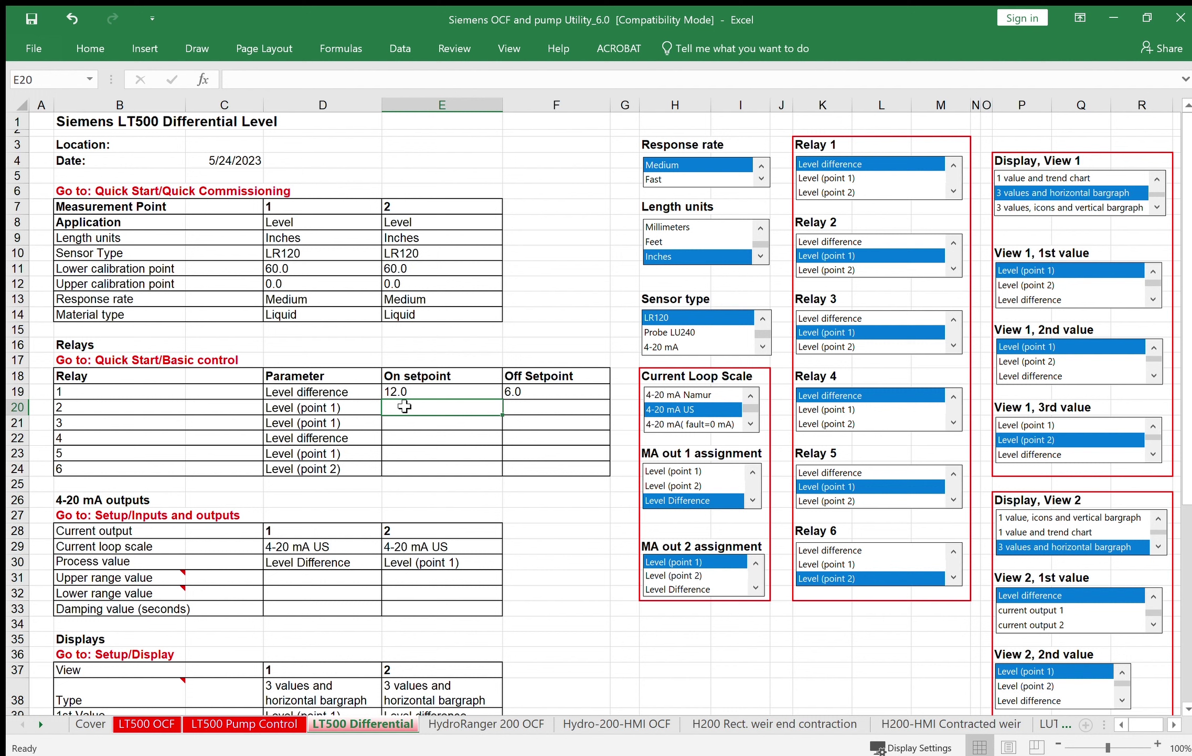
text(40)
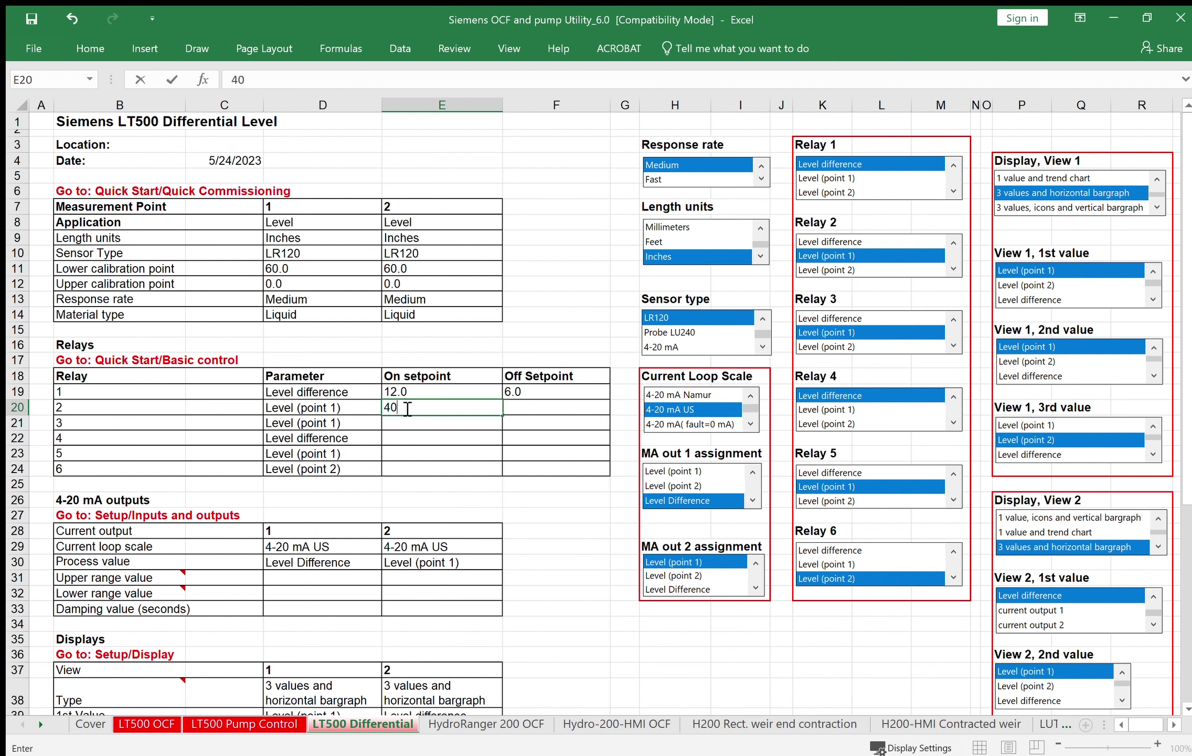
click(566, 409)
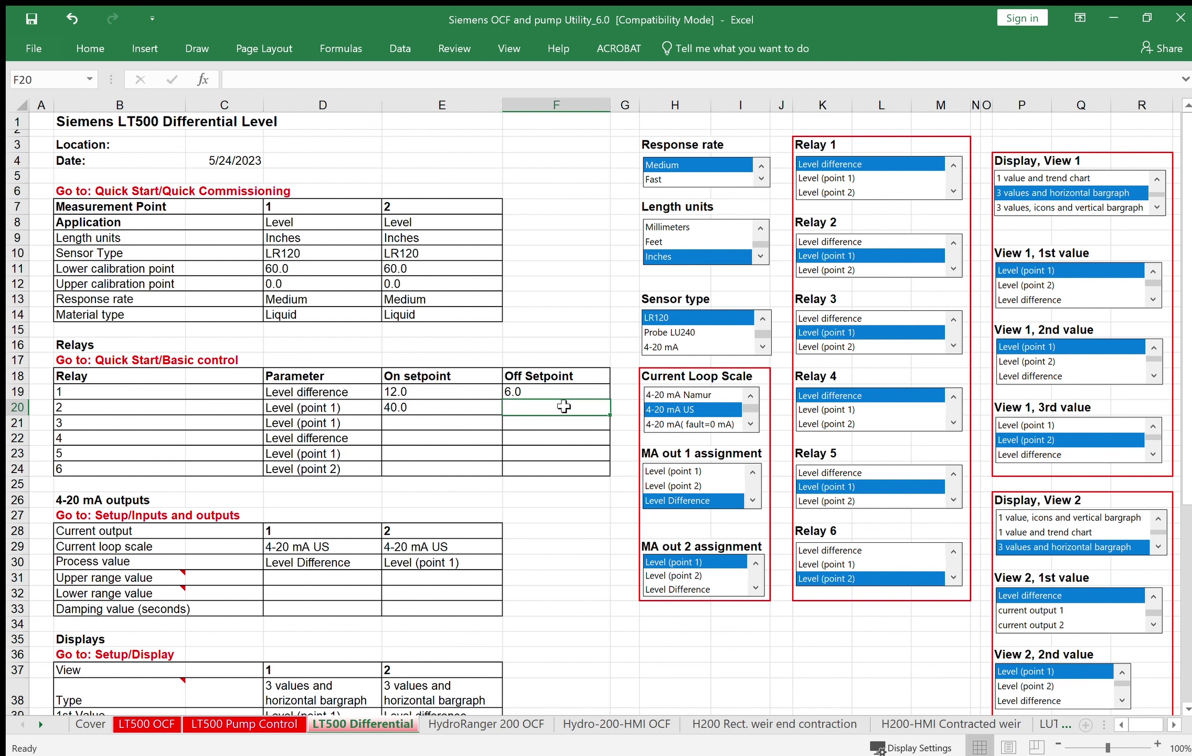
text(30)
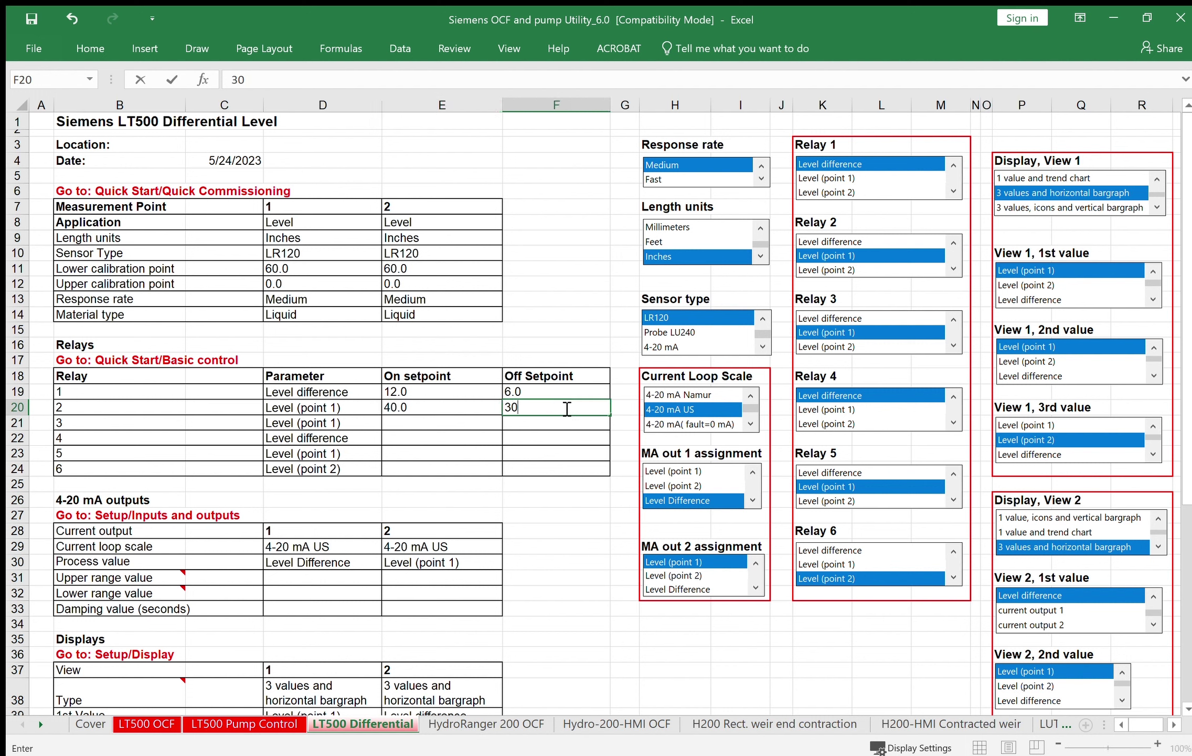
click(555, 535)
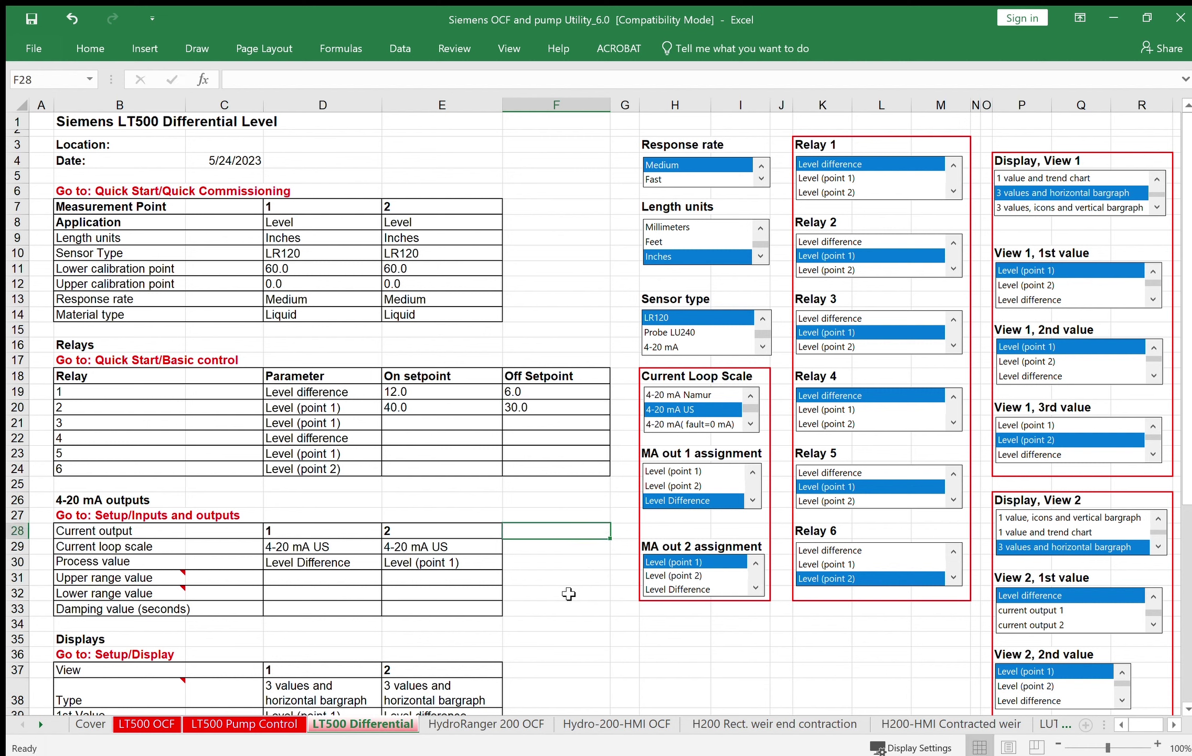
Step: Enter 36 as output 1's upper range, 0 as its lower range and 2 as damping in D31:D33
click(278, 577)
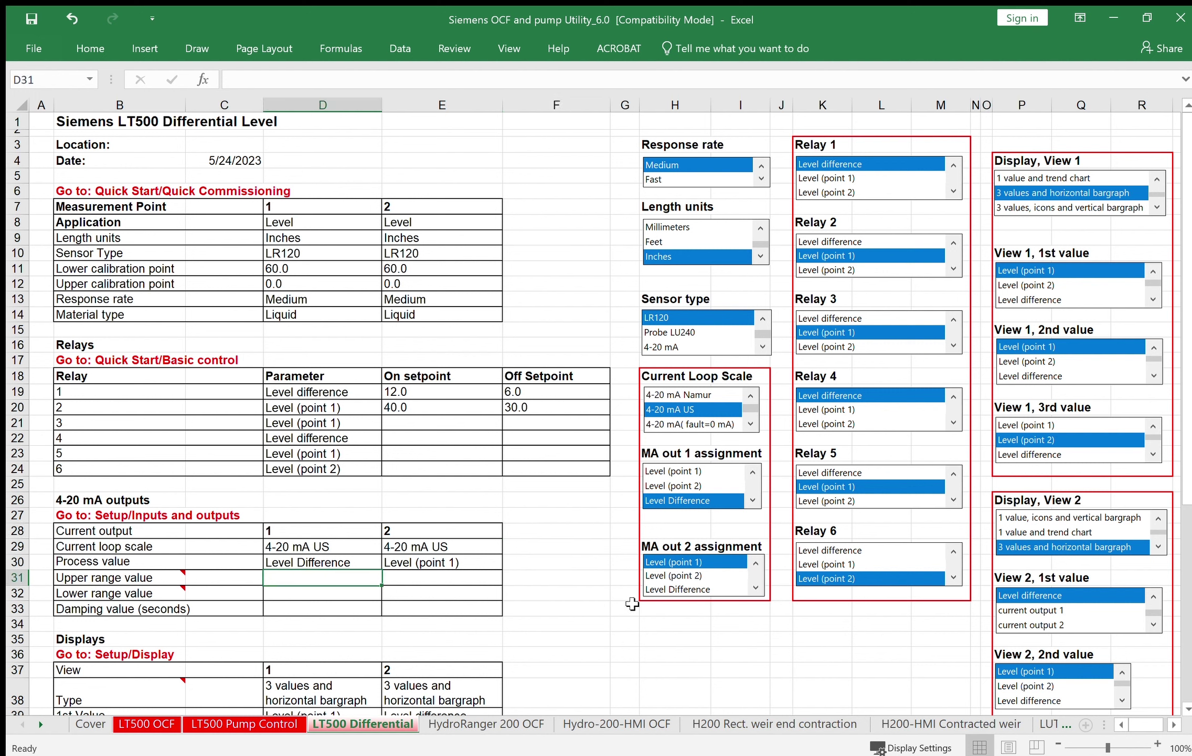
text(36)
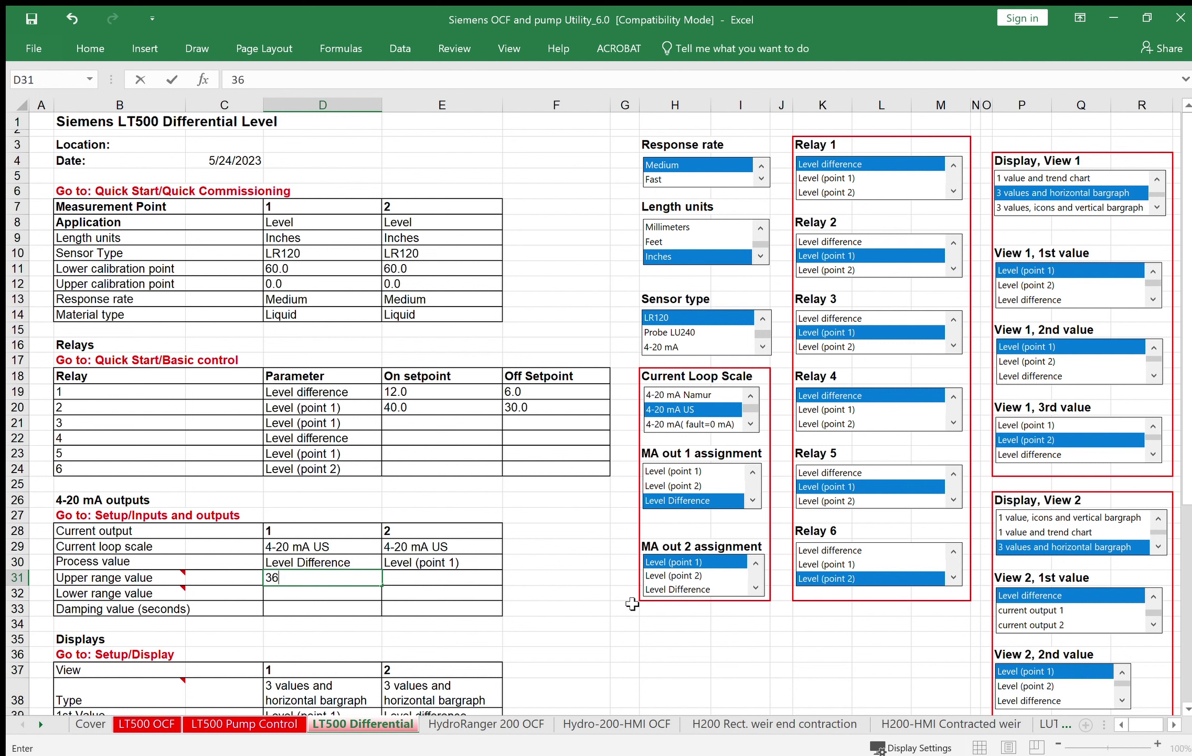
key(Return)
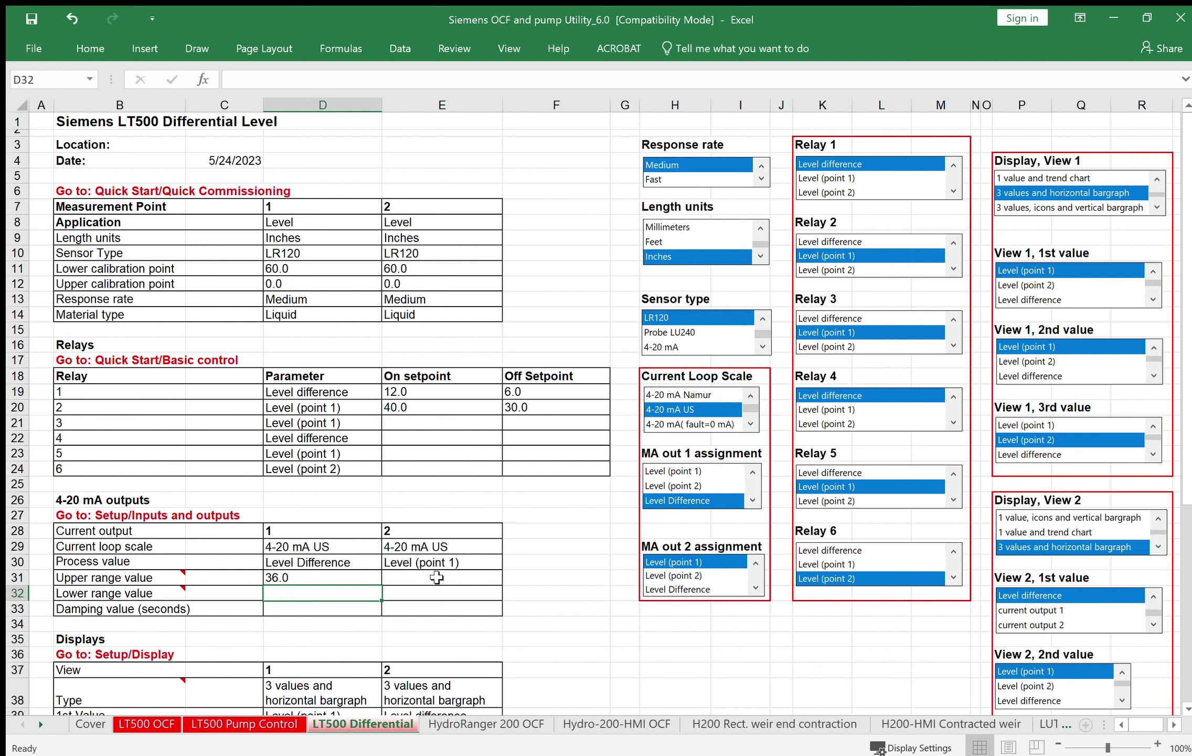
text(0)
key(Return)
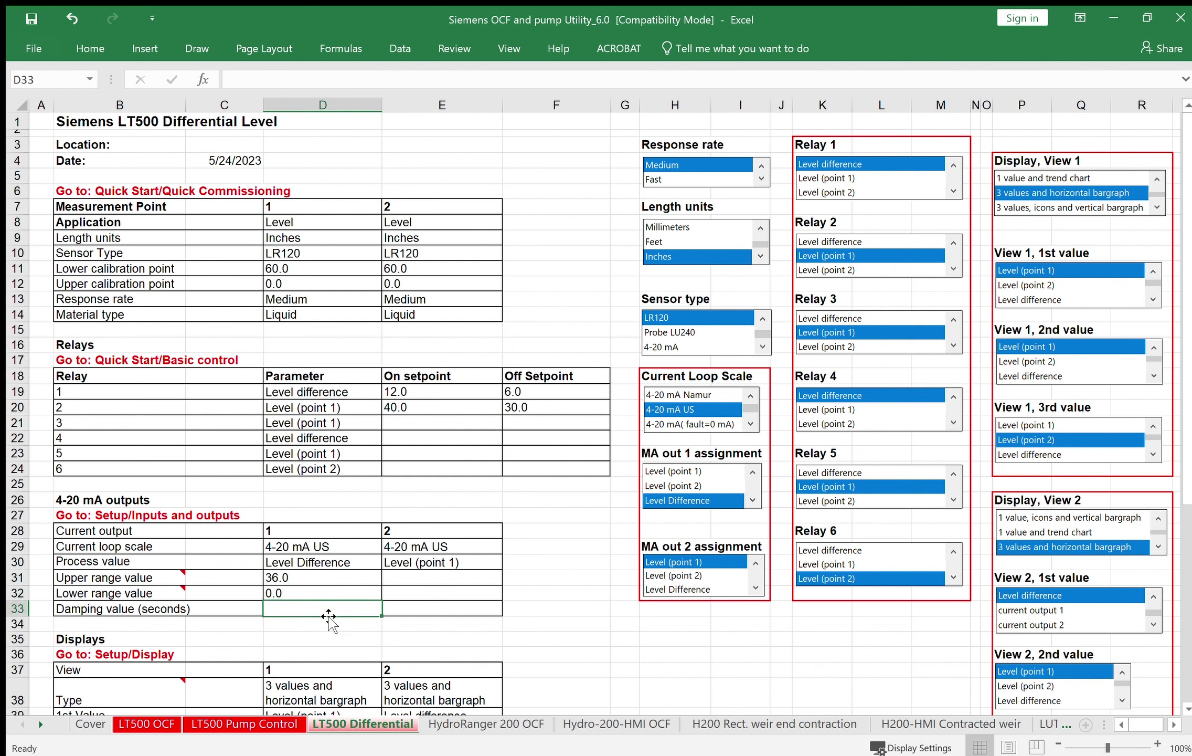
text(2)
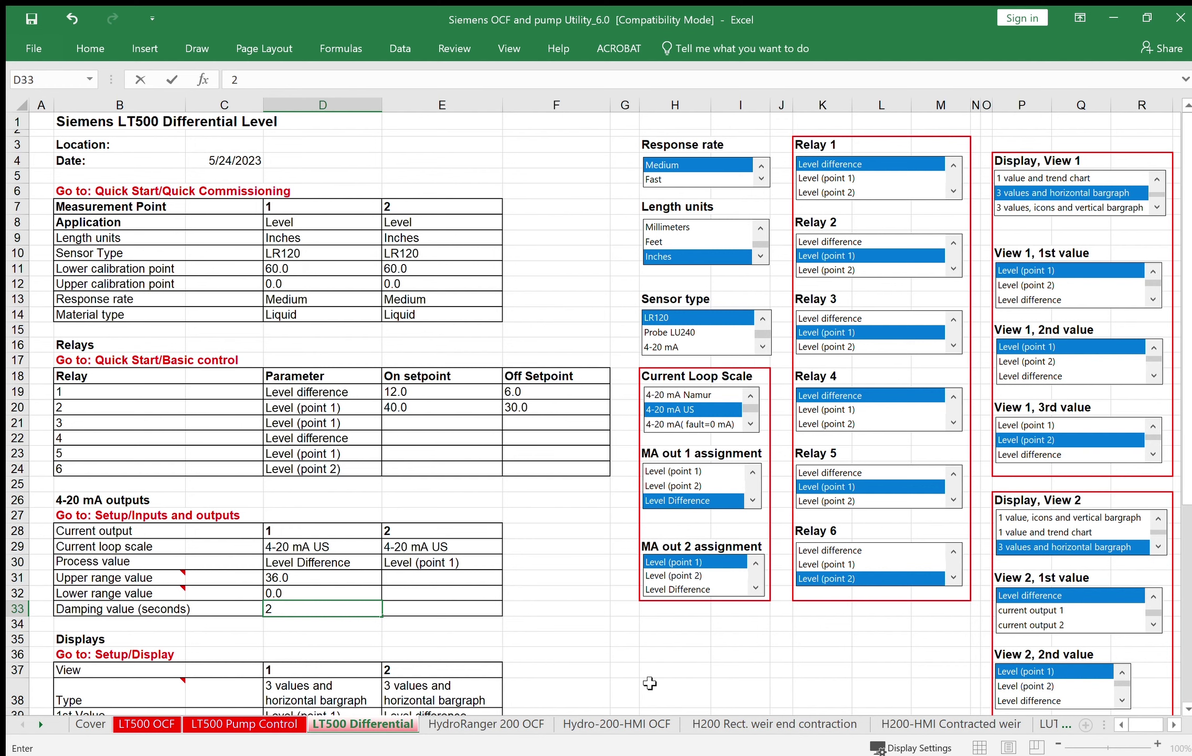
scroll(649, 682, down, 3)
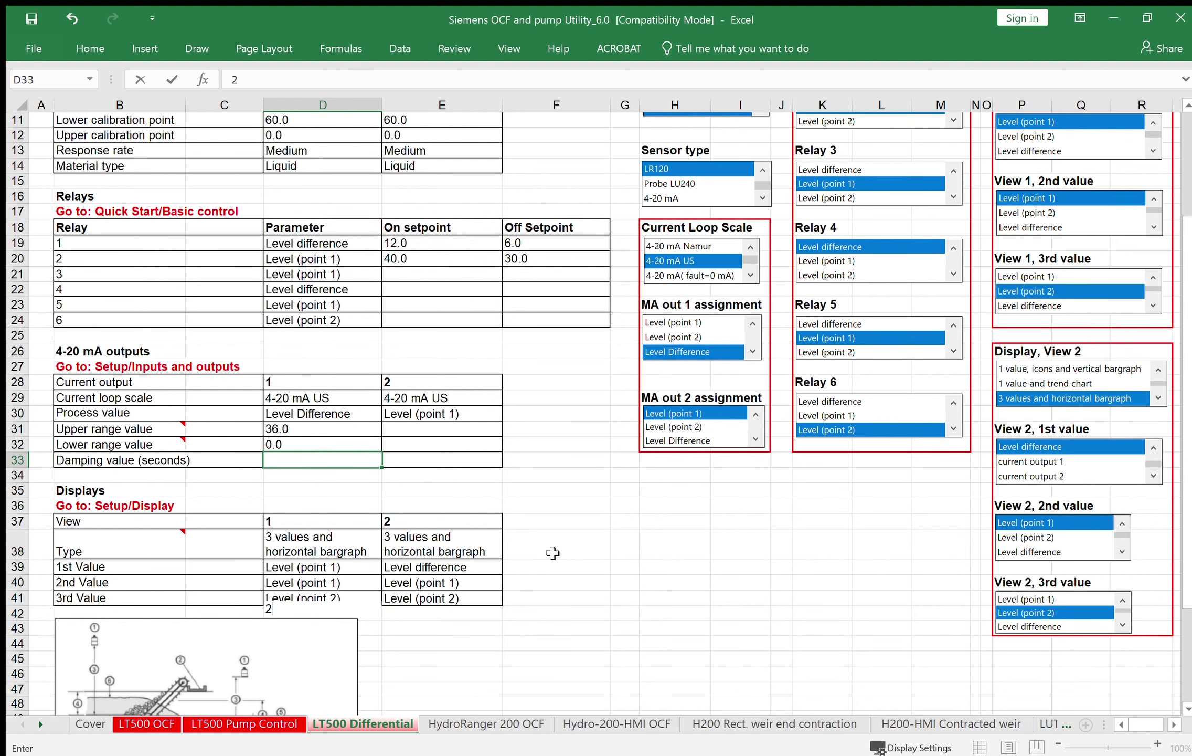
Step: Choose '3 values, icons and vertical bargraph' for View 1 with Level difference as its 1st value
scroll(651, 545, up, 2)
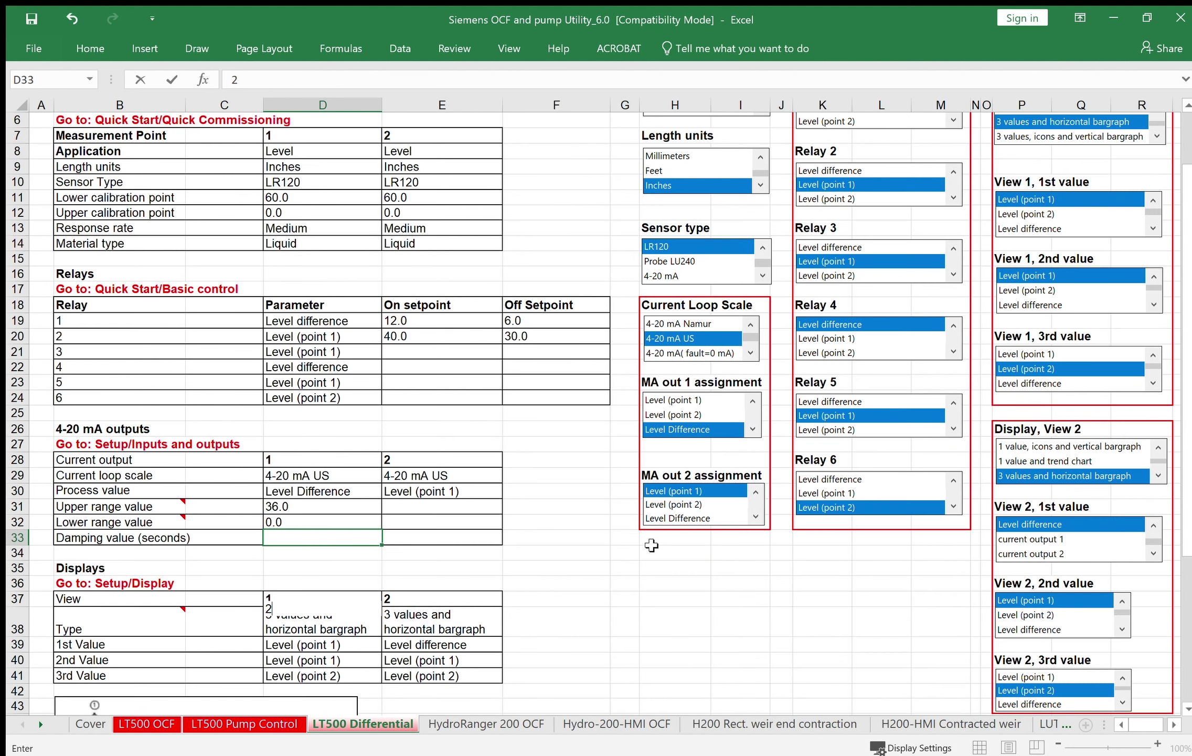
scroll(651, 545, up, 2)
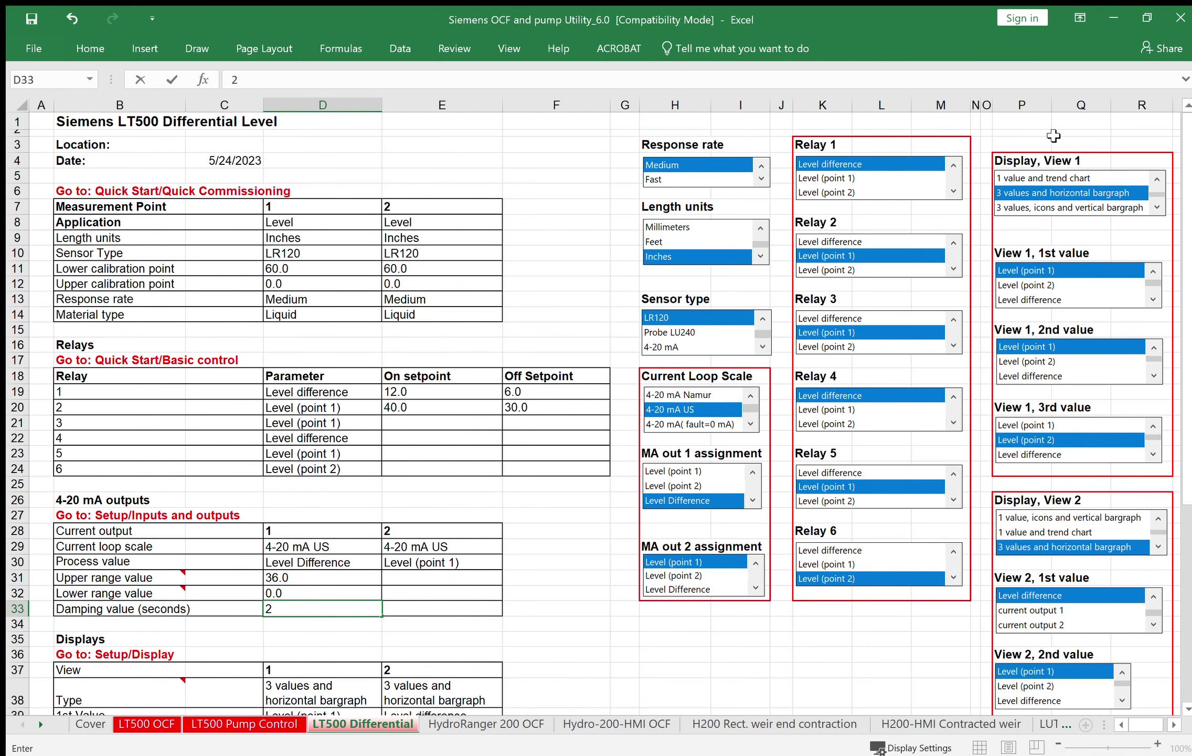
click(1056, 207)
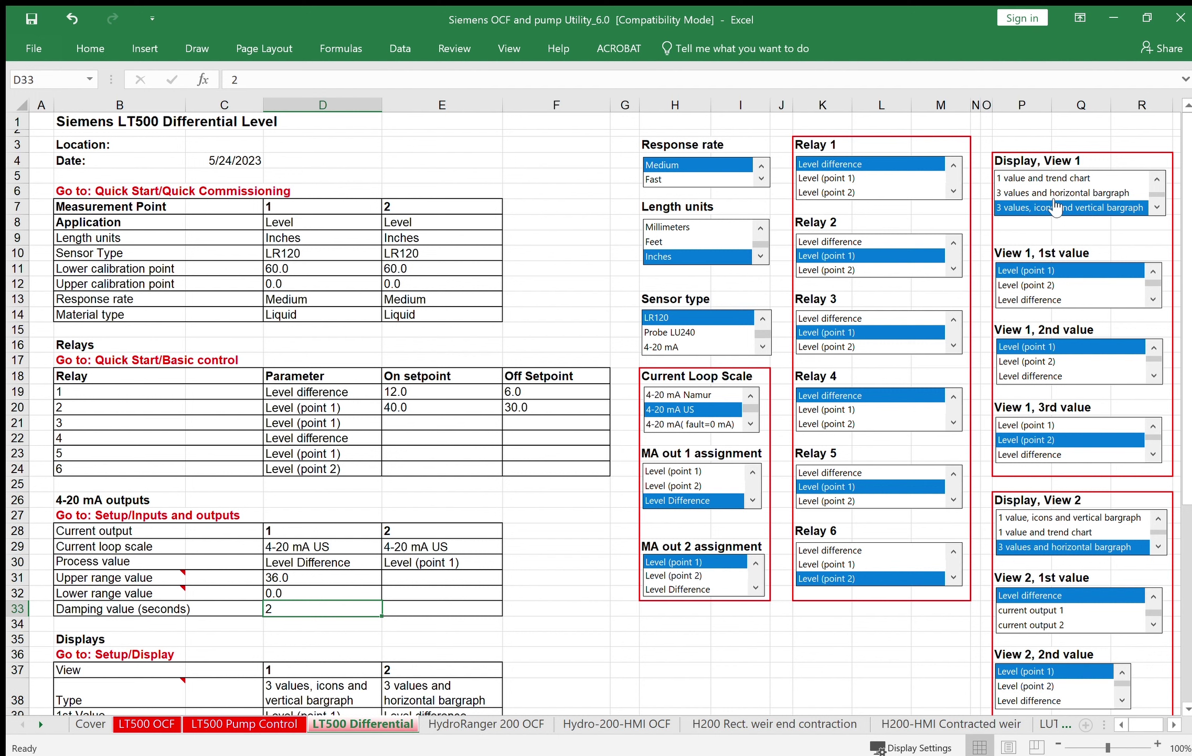
click(1044, 300)
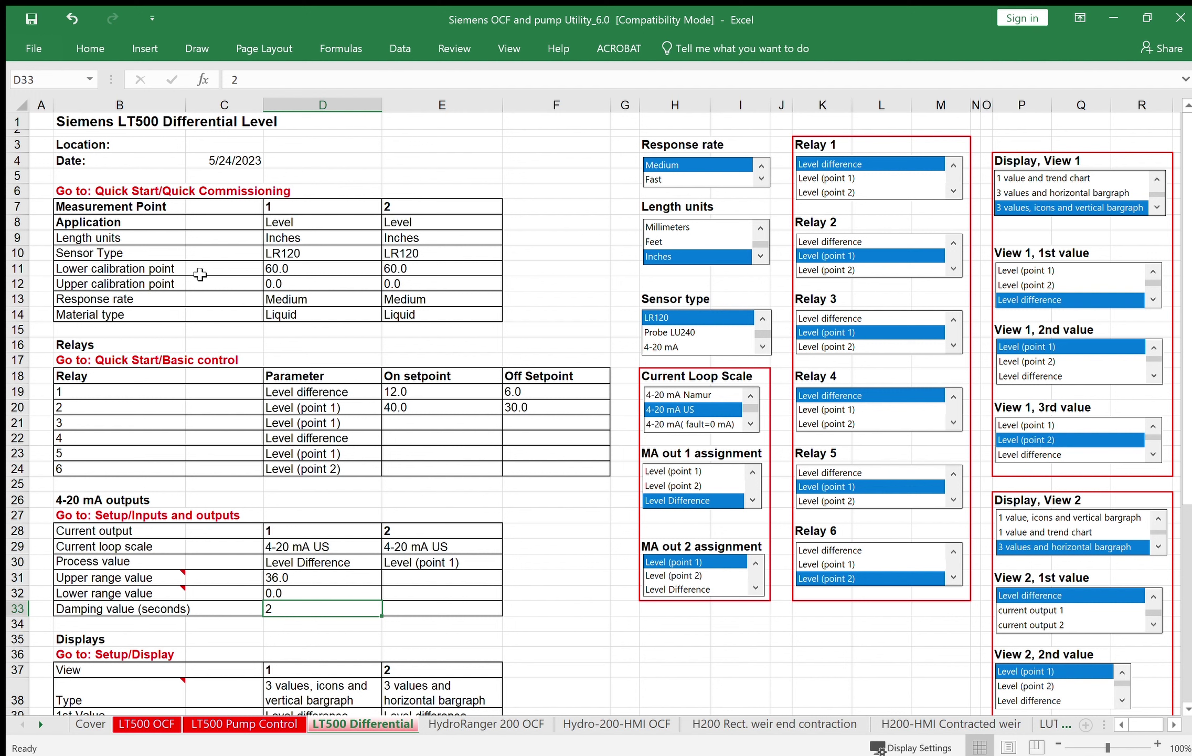
key(alt+Tab)
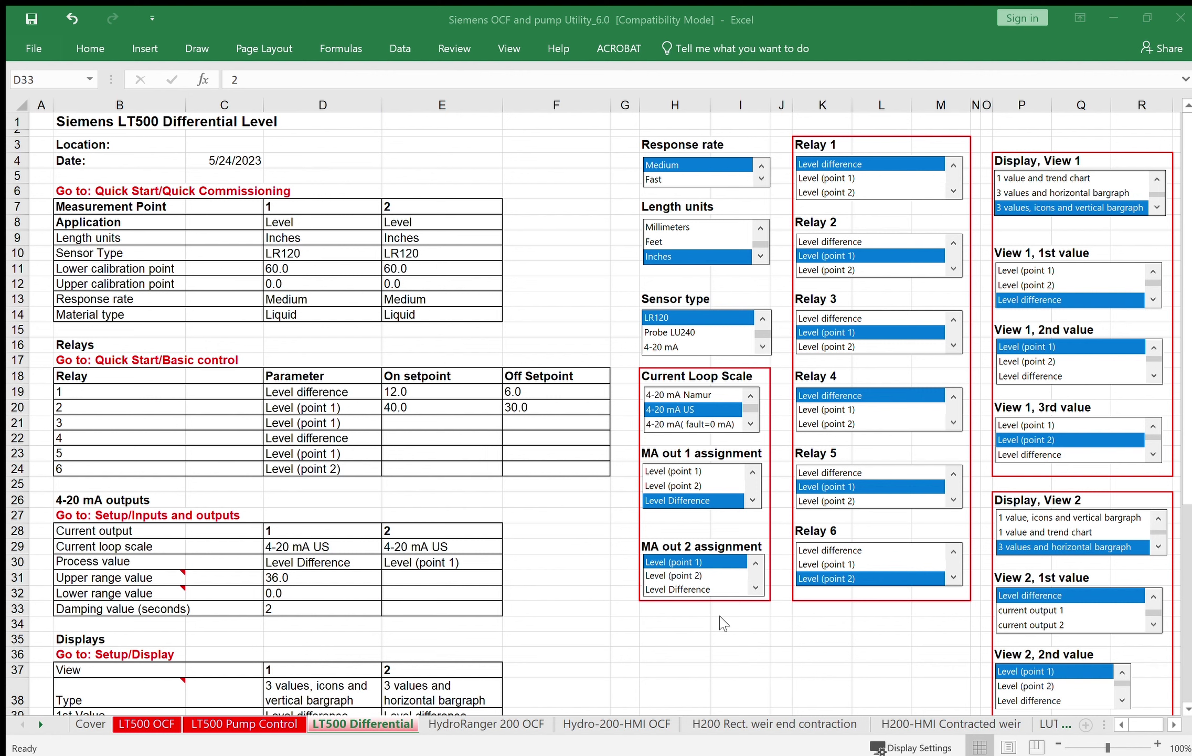
scroll(724, 622, down, 3)
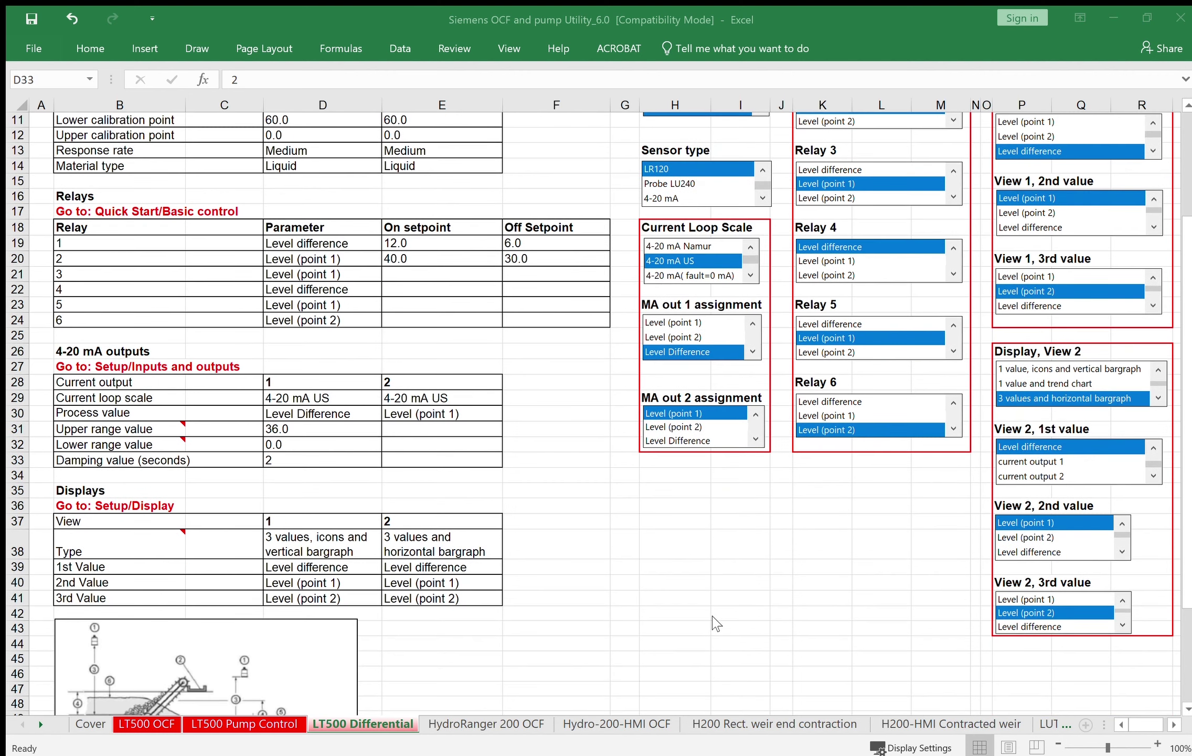
scroll(714, 623, down, 3)
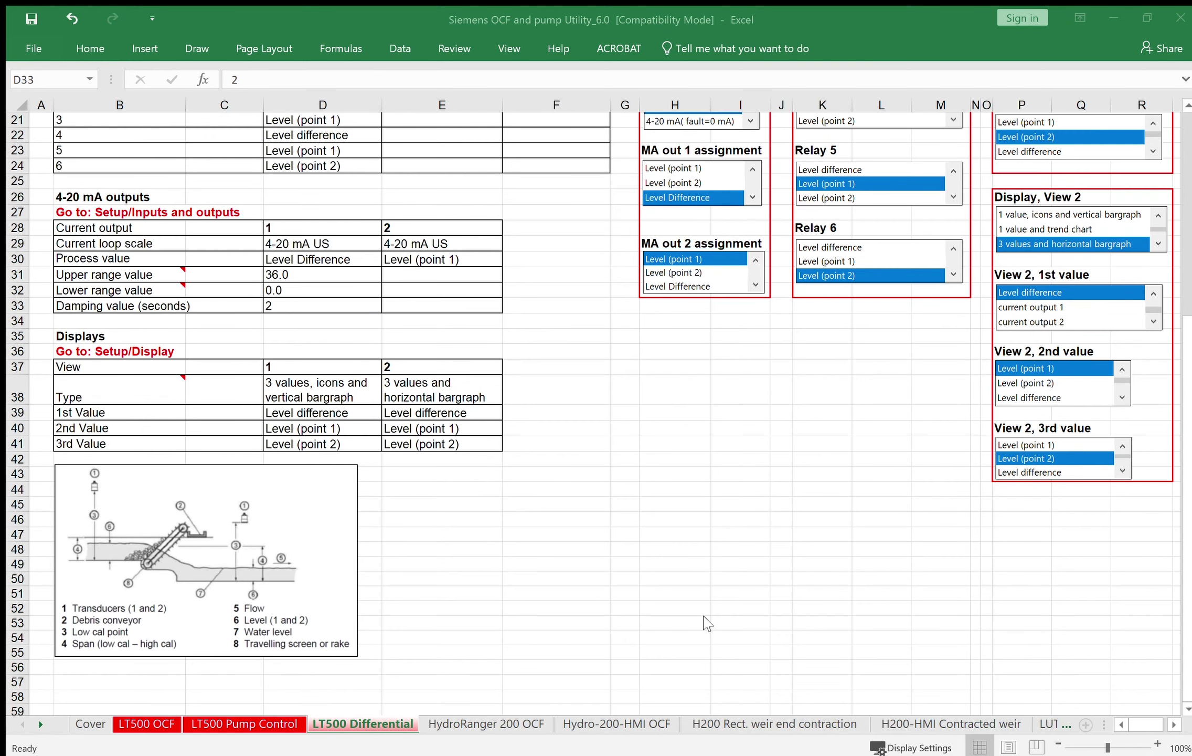